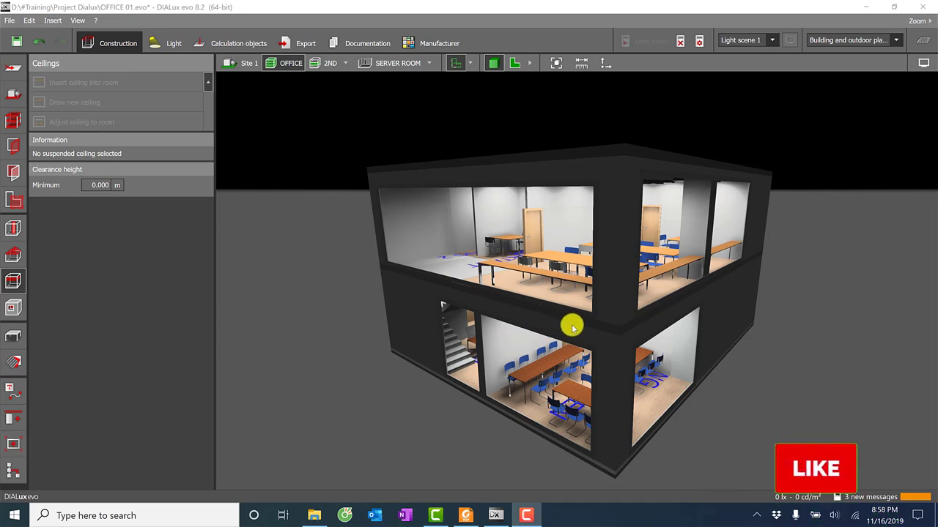
Orbit the office building down to a lower angle looking into both furnished floors.
mouse_move(574, 318)
left_mouse_down()
mouse_move(645, 320)
mouse_move(575, 325)
mouse_move(566, 315)
mouse_move(523, 356)
mouse_move(532, 356)
left_mouse_up()
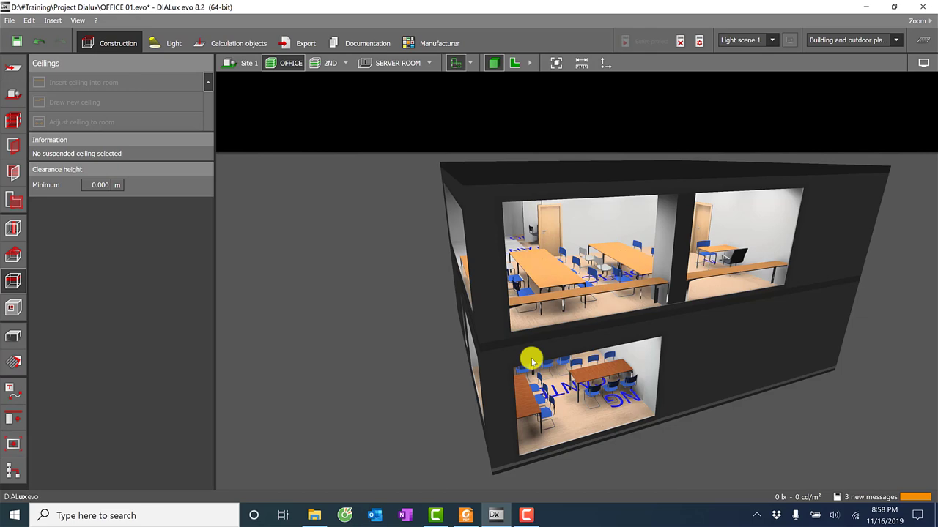
left_click(463, 517)
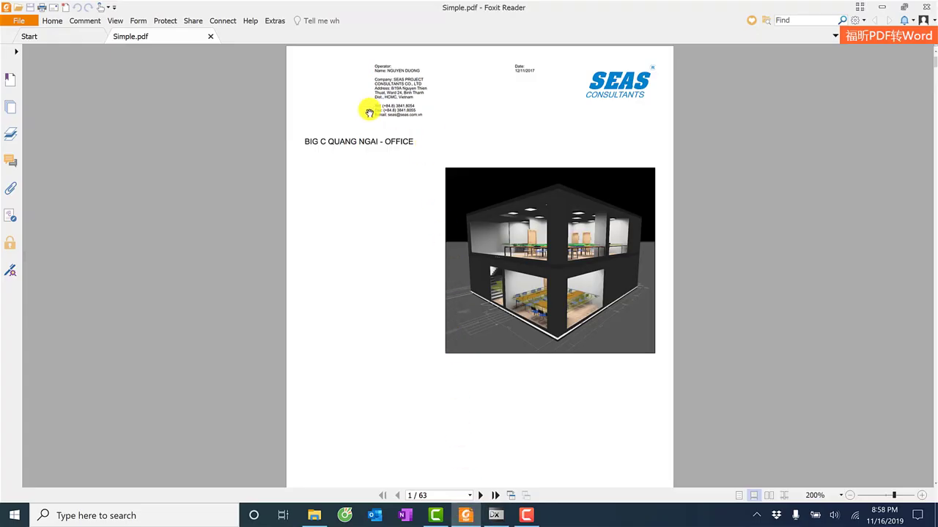
scroll(498, 232, "down", 1)
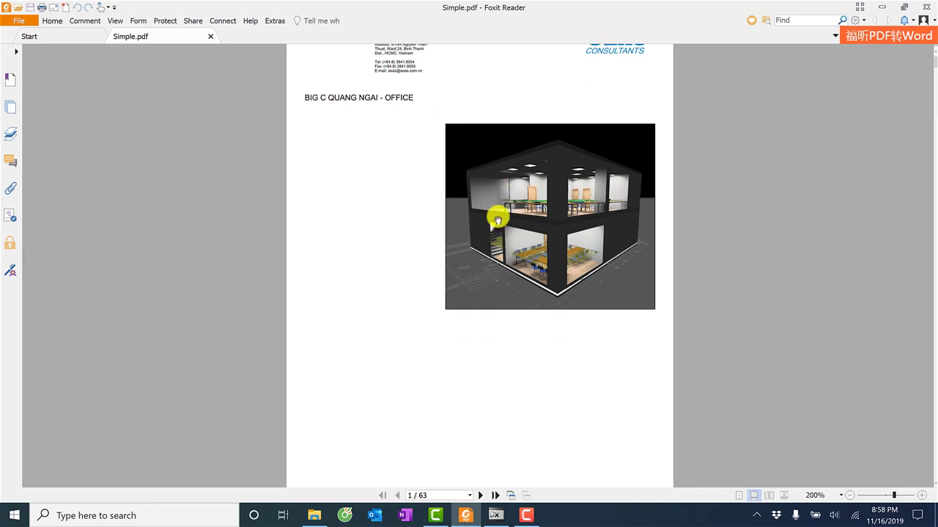
scroll(498, 215, "up", 1)
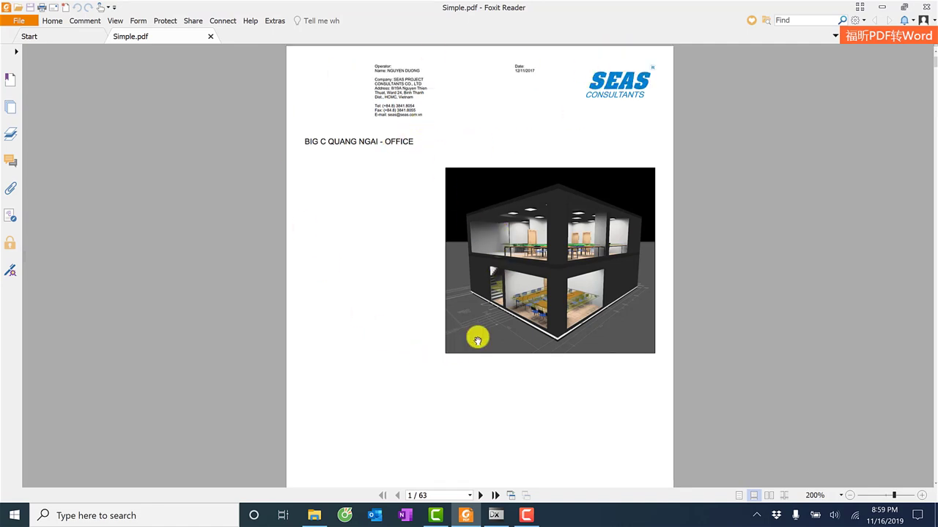
scroll(477, 337, "down", 2)
scroll(477, 340, "down", 5)
scroll(477, 339, "down", 4)
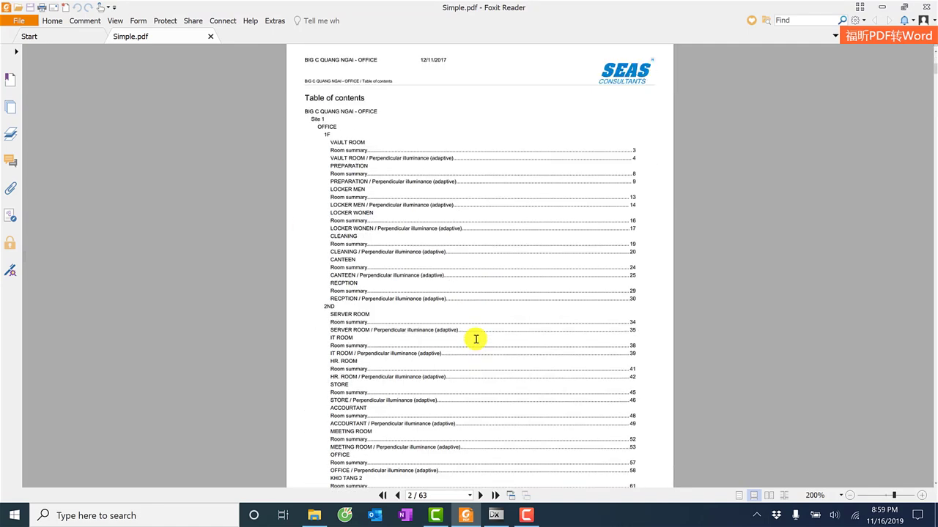
scroll(476, 339, "down", 3)
scroll(475, 339, "down", 4)
scroll(469, 367, "down", 1)
scroll(485, 363, "down", 2)
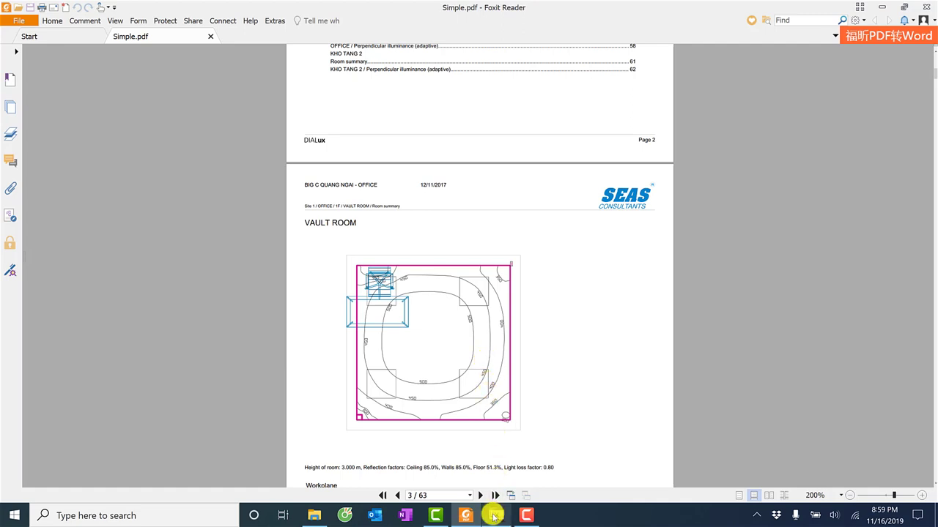
mouse_move(495, 516)
left_click(454, 377)
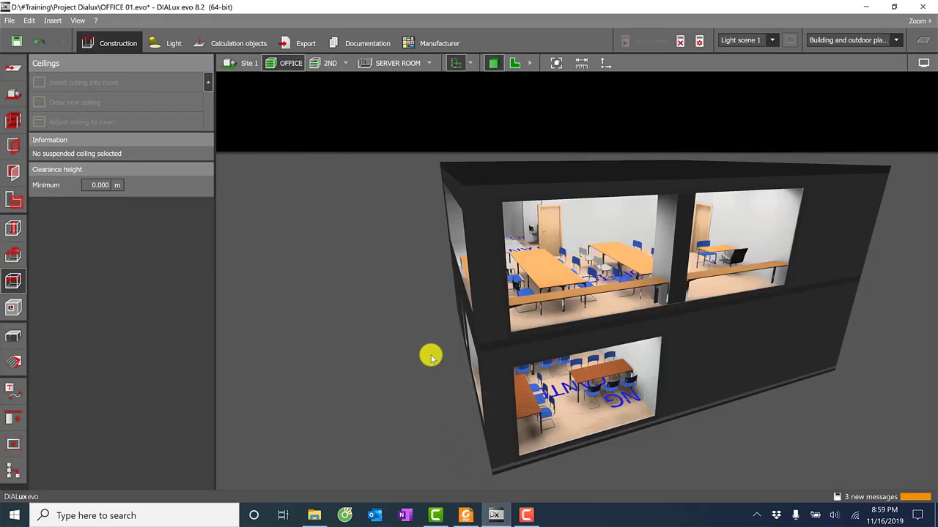
Turn the model to a more frontal view and switch to the Documentation workspace.
middle_click_drag(429, 343, 487, 350)
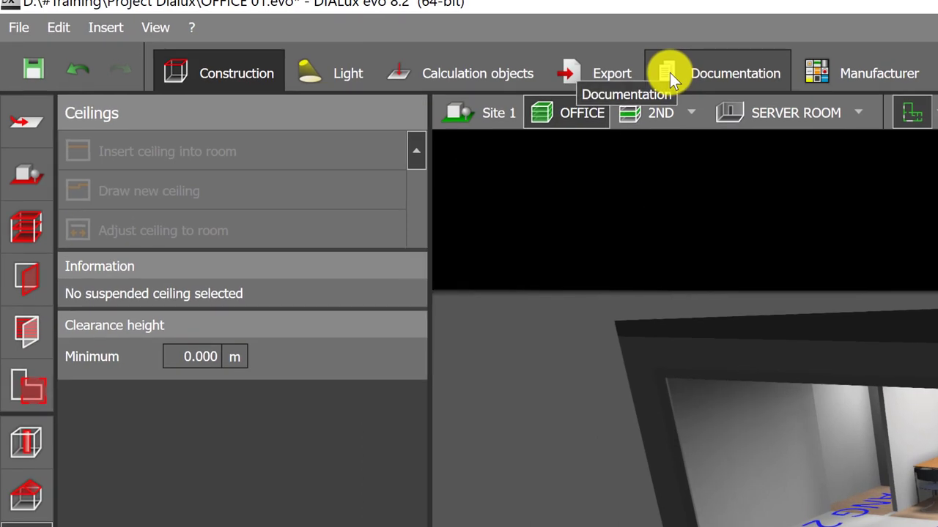
left_click(688, 75)
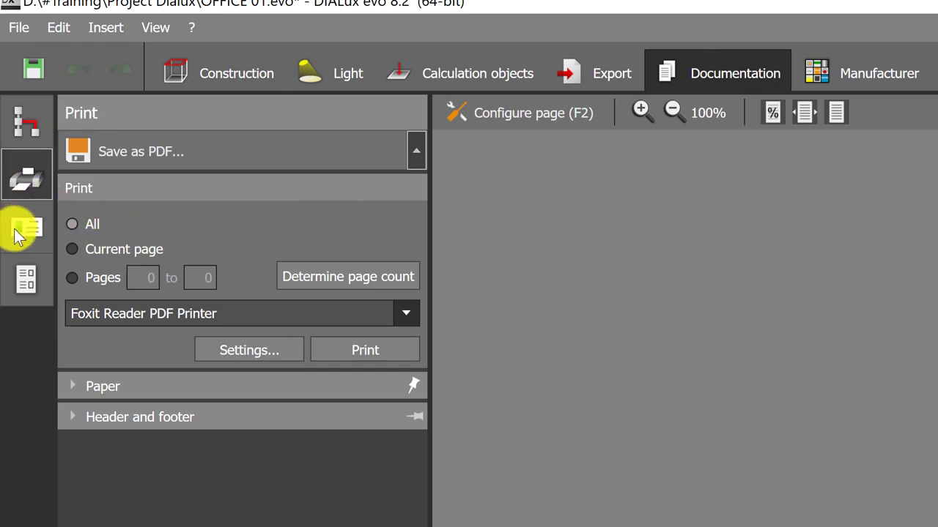
Show the Selected outputs list and scroll down through it.
left_click(18, 116)
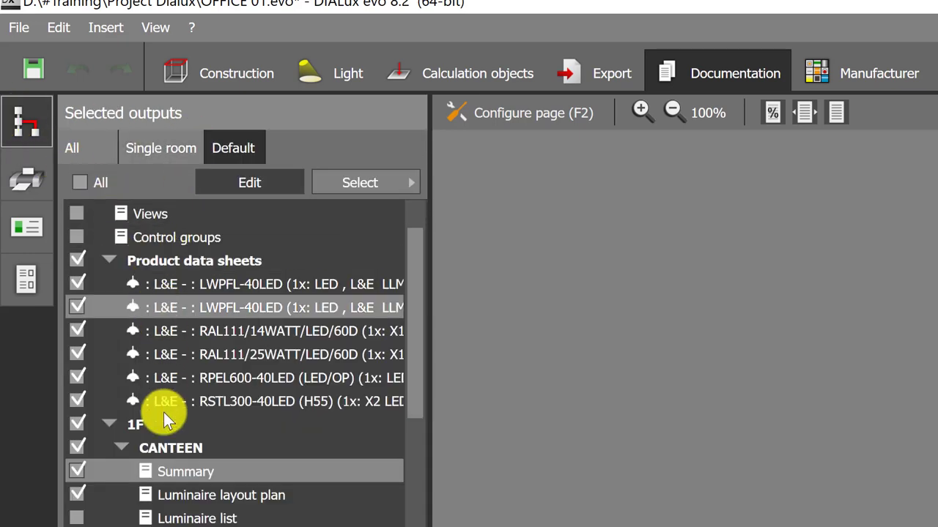
scroll(176, 484, "down", 3)
scroll(178, 494, "down", 2)
scroll(175, 495, "down", 3)
scroll(176, 495, "down", 1)
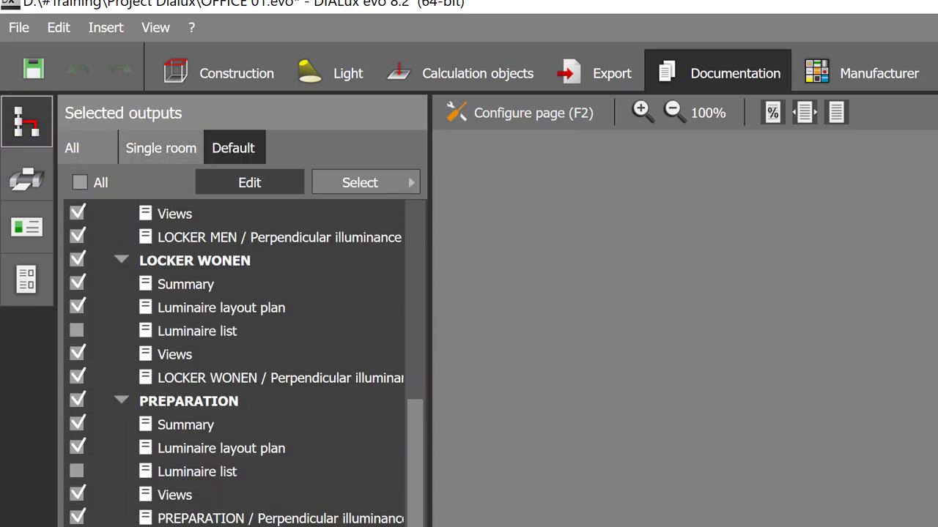
Look through Print, Project information and Configure templates, then return to Selected outputs at the top.
left_click(21, 183)
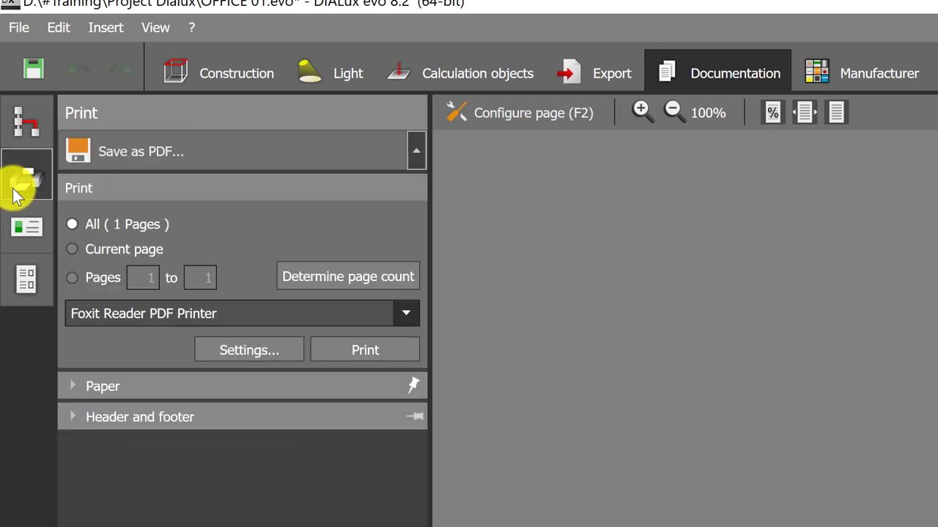
left_click(22, 229)
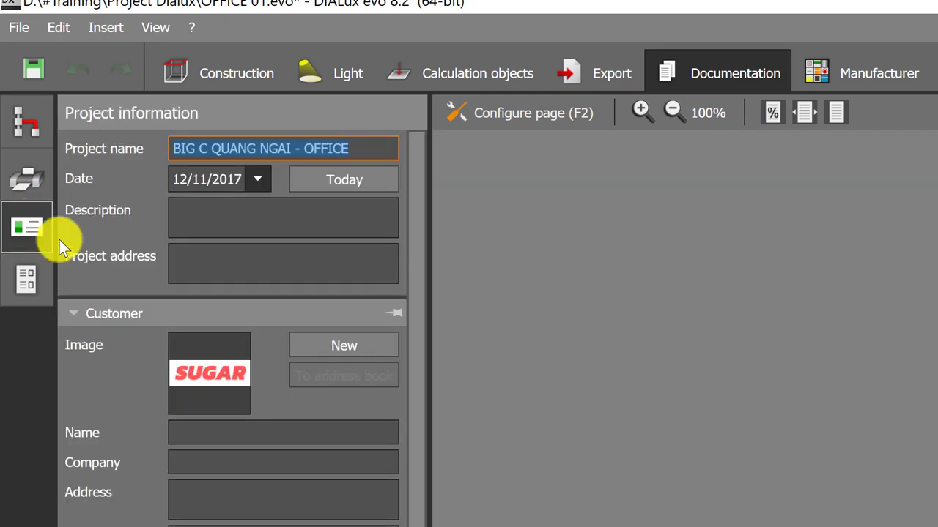
left_click(22, 283)
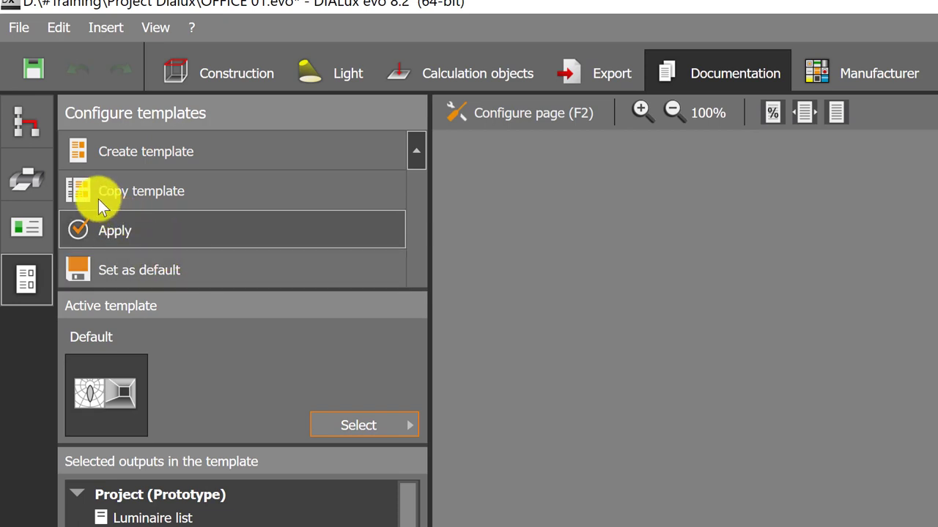
left_click(24, 133)
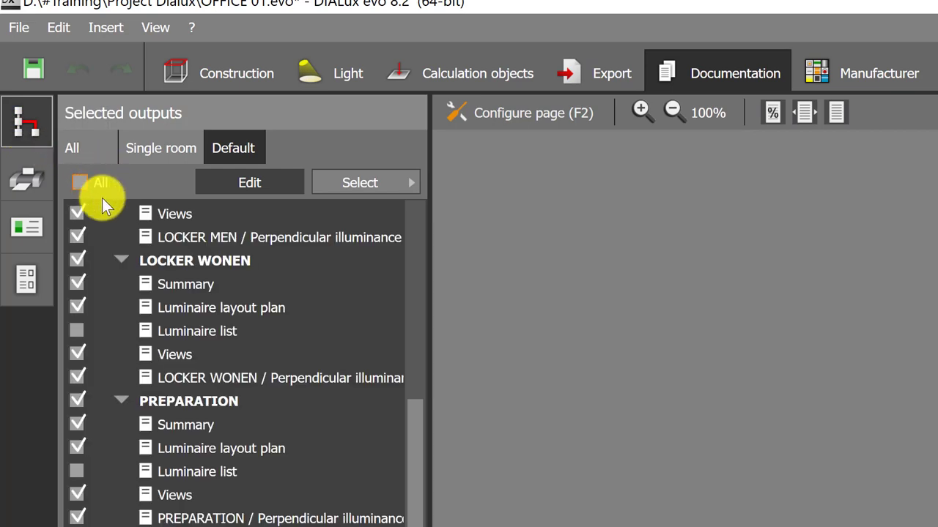
scroll(276, 349, "up", 5)
scroll(268, 354, "up", 3)
scroll(259, 345, "up", 2)
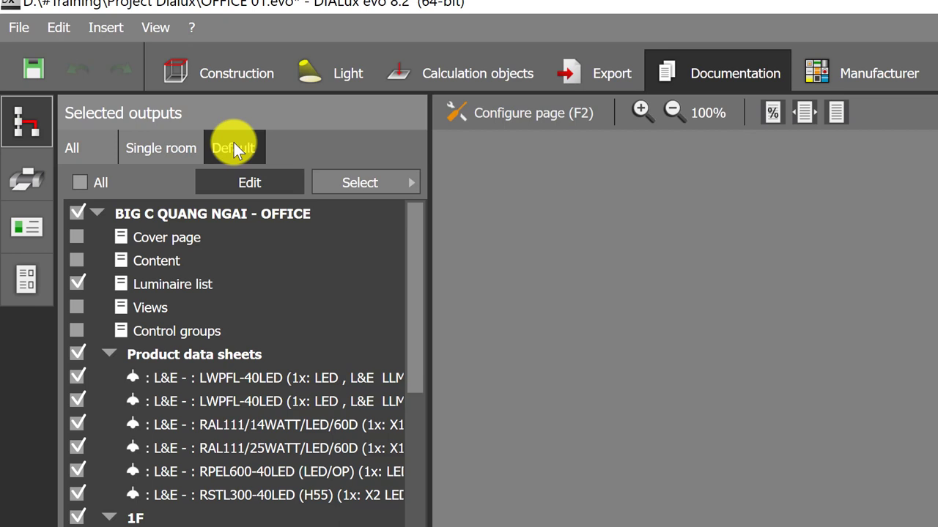
Try the Luminaire list, Building owner and Technical planner templates, then settle on Default.
left_click(380, 179)
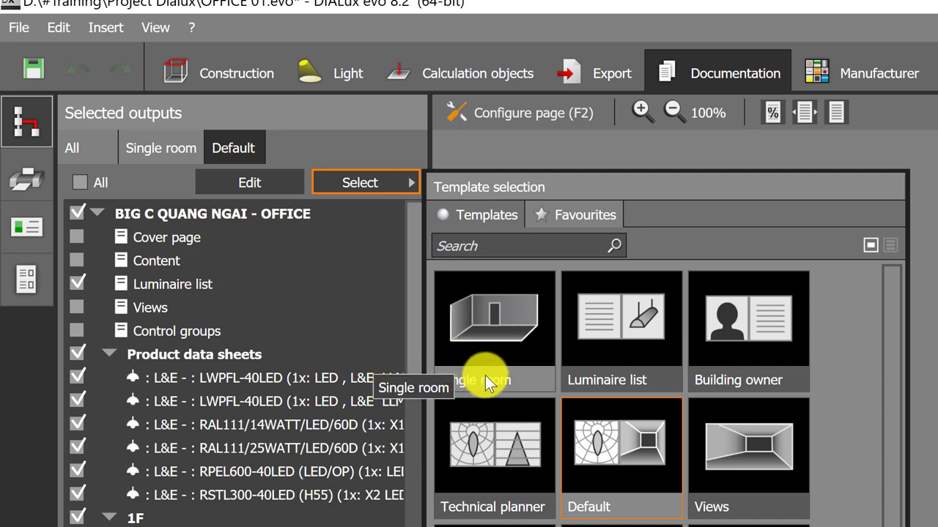
left_click(621, 335)
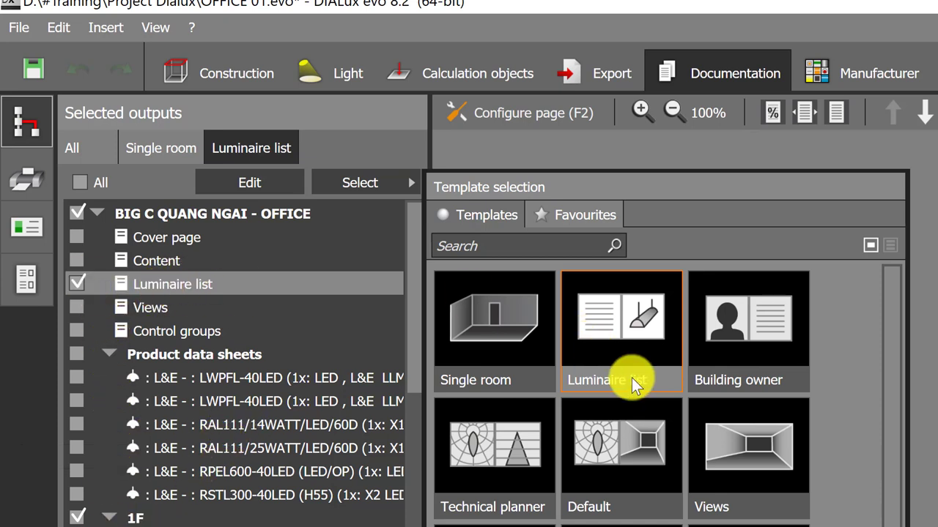
left_click(731, 377)
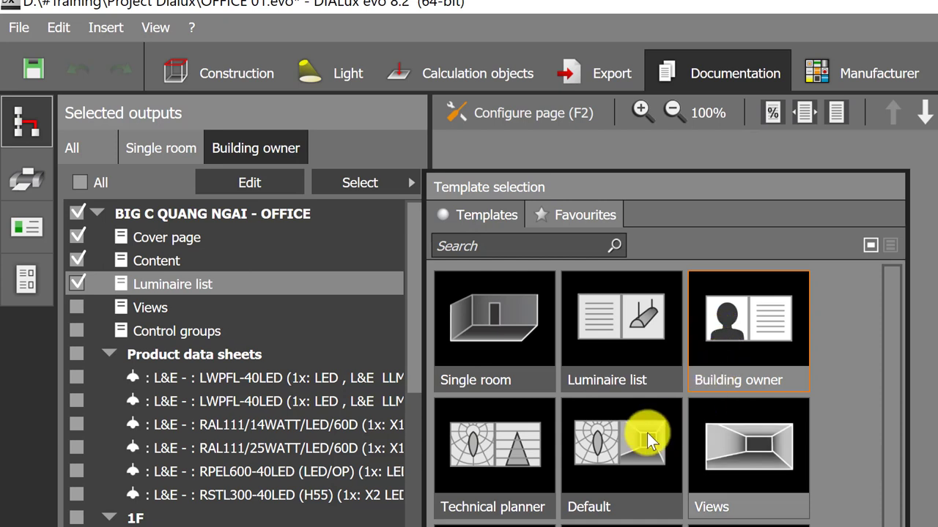
left_click(469, 500)
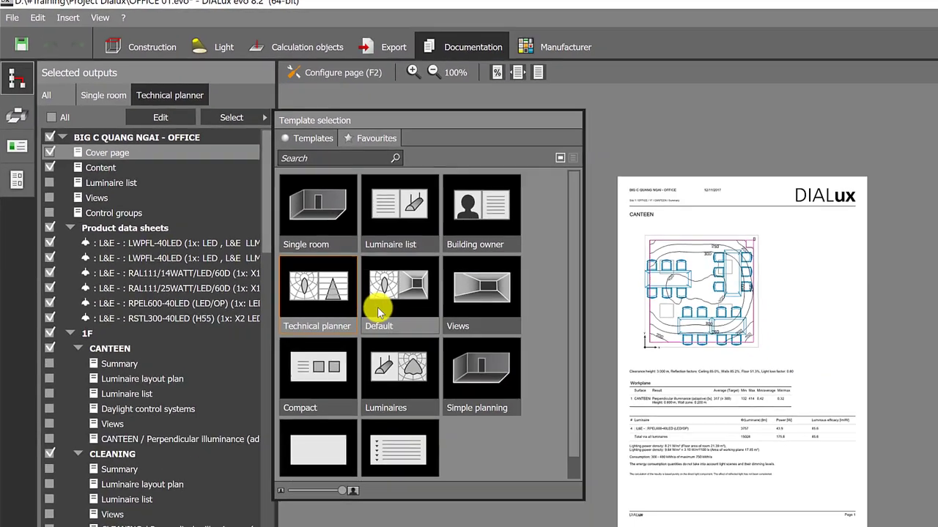
left_click(379, 312)
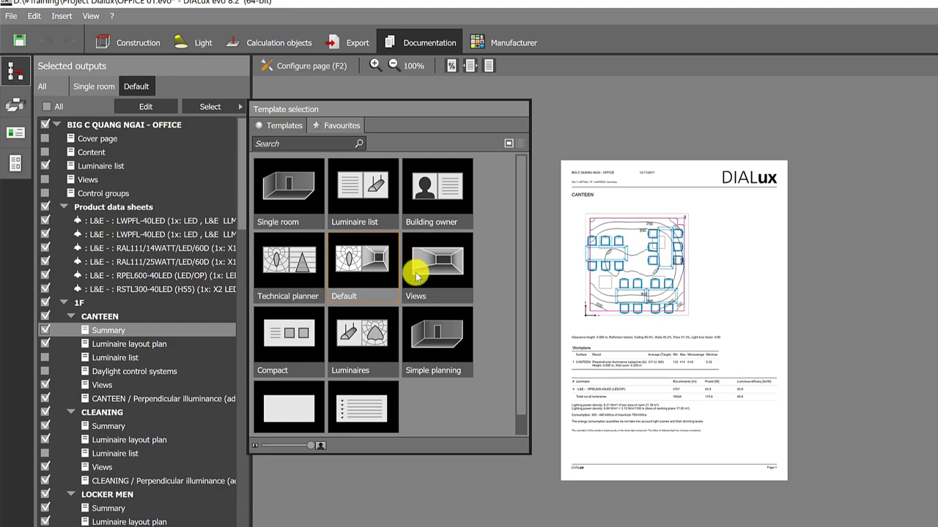
Try the Views, Compact, Luminaires and Simple planning report templates.
left_click(438, 265)
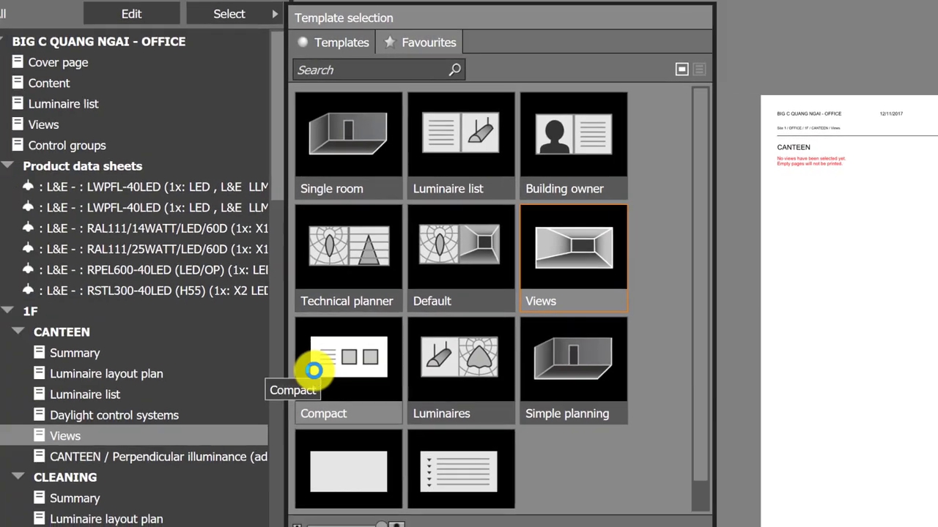
left_click(368, 387)
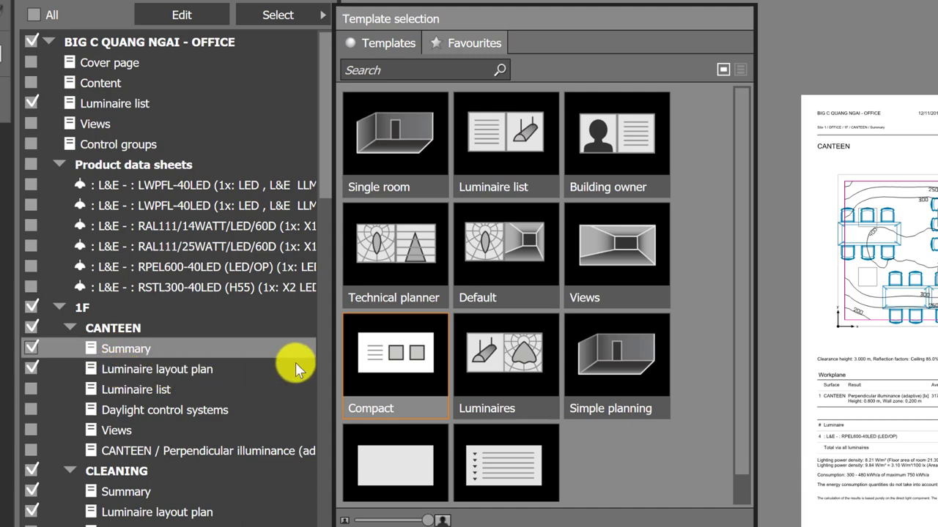
left_click(502, 398)
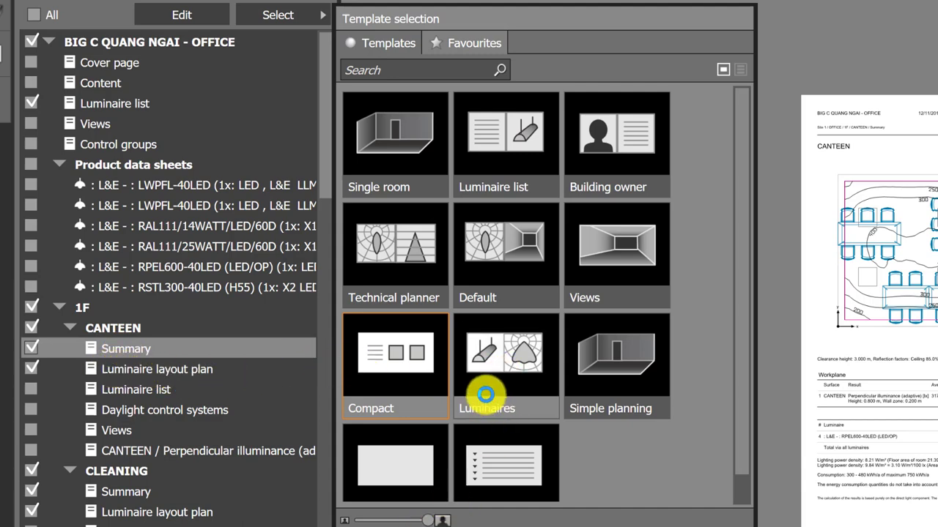
left_click(37, 190)
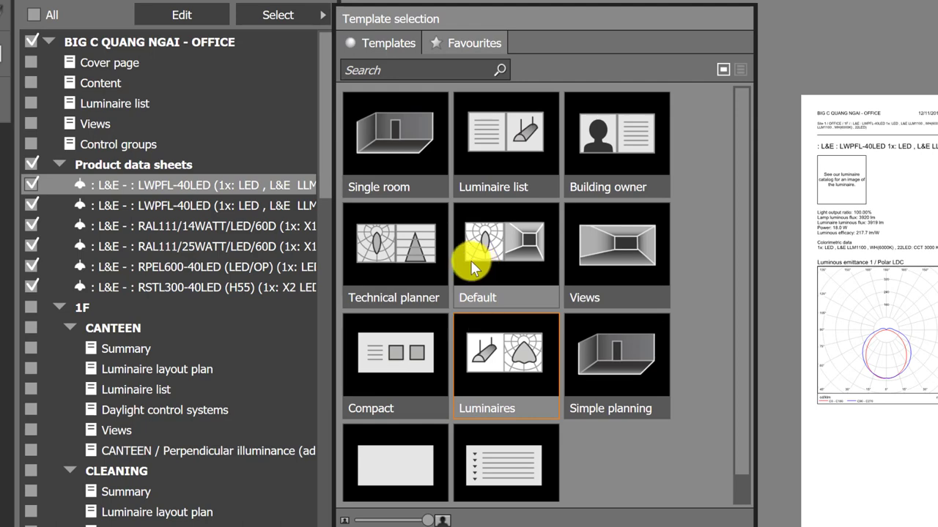
left_click(621, 391)
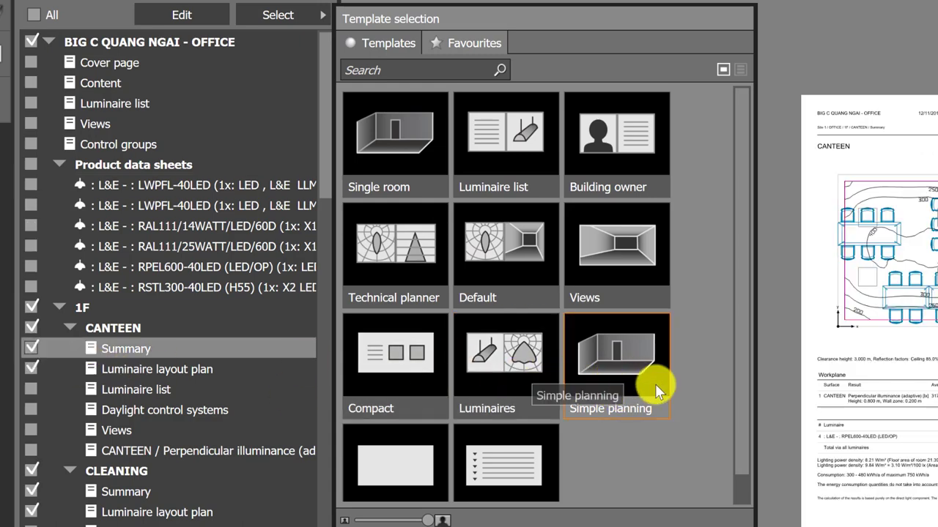
Apply None, then All to include every output, and enter edit mode.
left_click(378, 463)
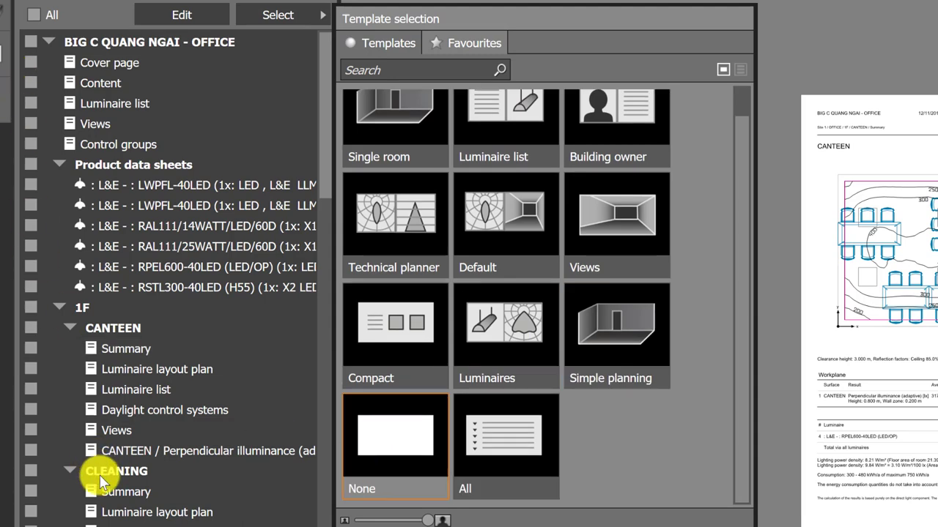
left_click(515, 439)
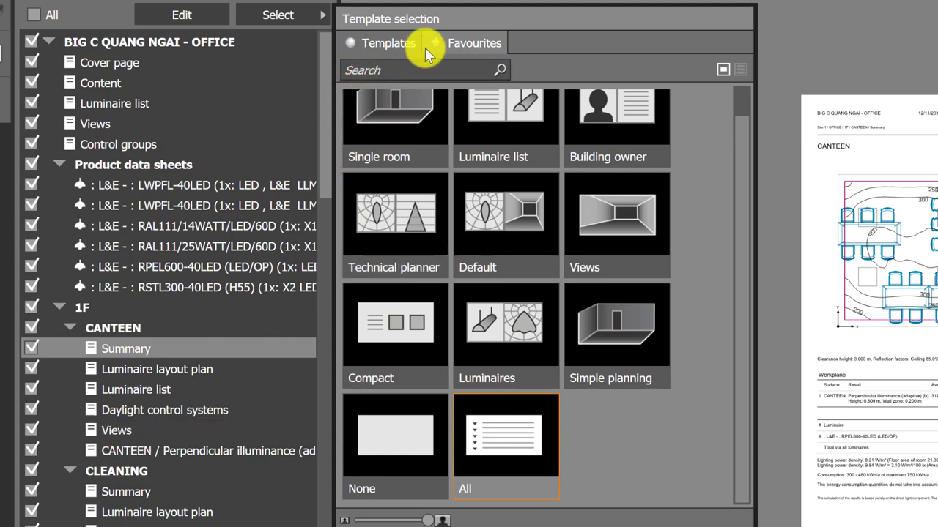
left_click(192, 15)
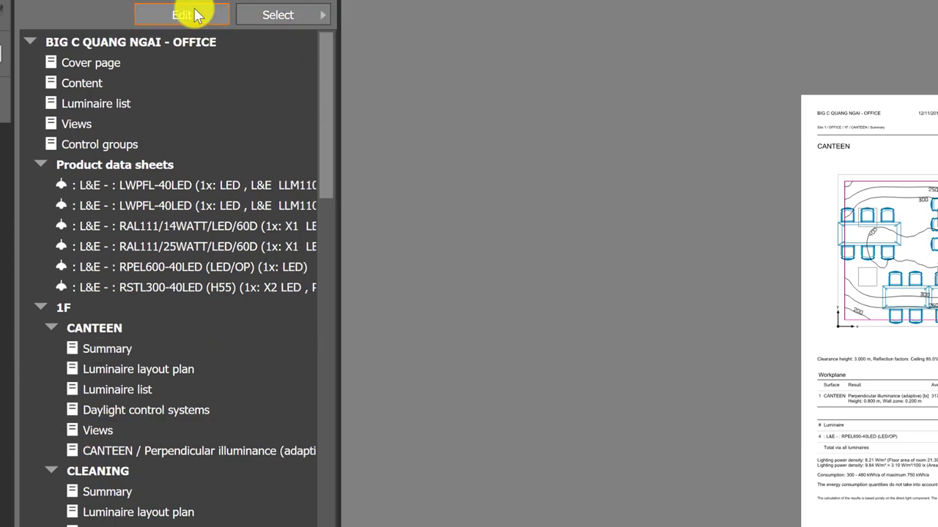
Clear all outputs, then tick only CANTEEN Summary, CANTEEN Luminaire layout plan and CLEANING Summary.
scroll(86, 252, "down", 3)
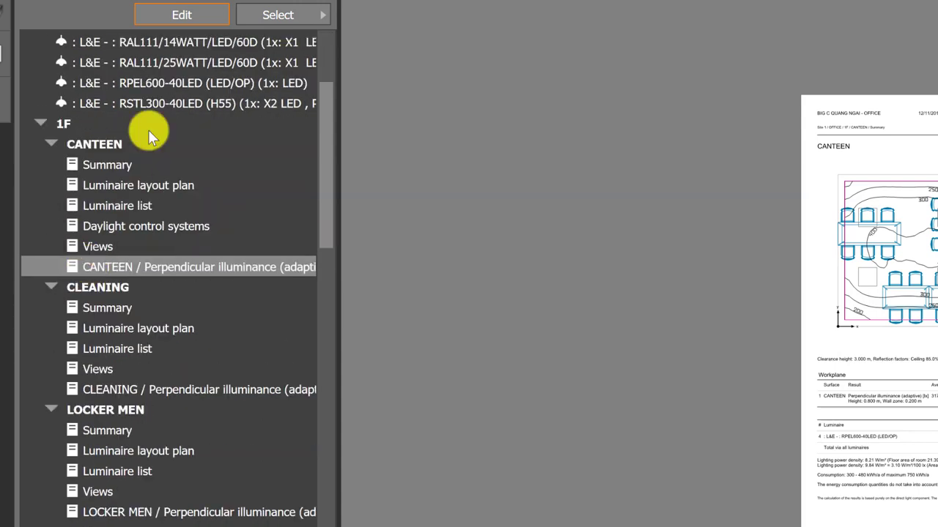
left_click(181, 22)
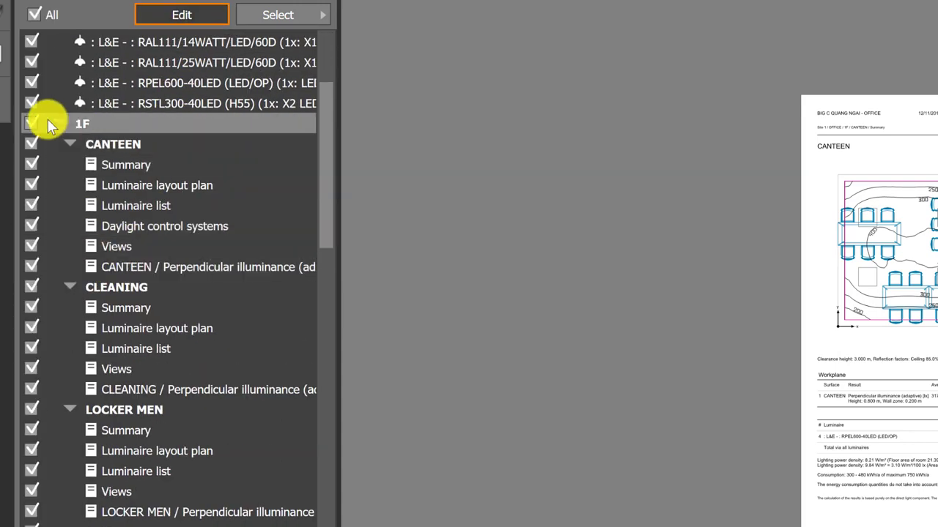
left_click(31, 16)
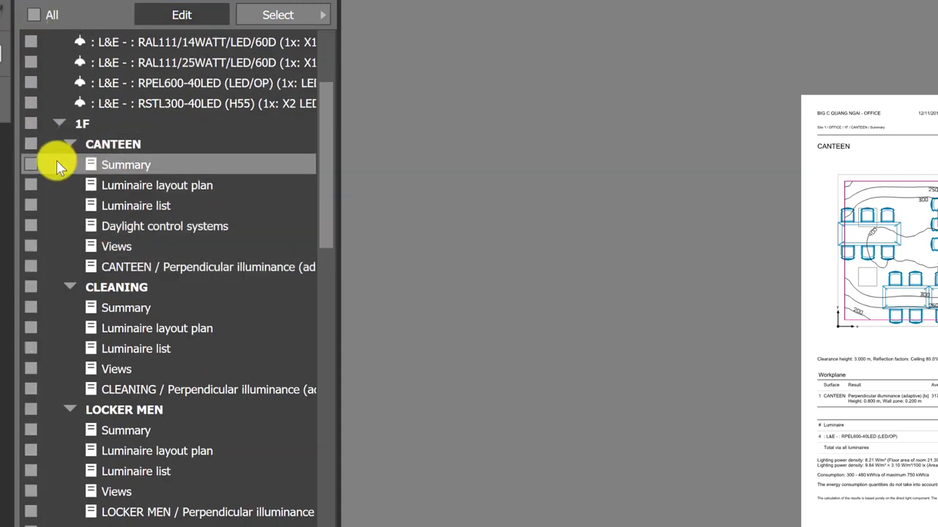
left_click(31, 165)
left_click(28, 183)
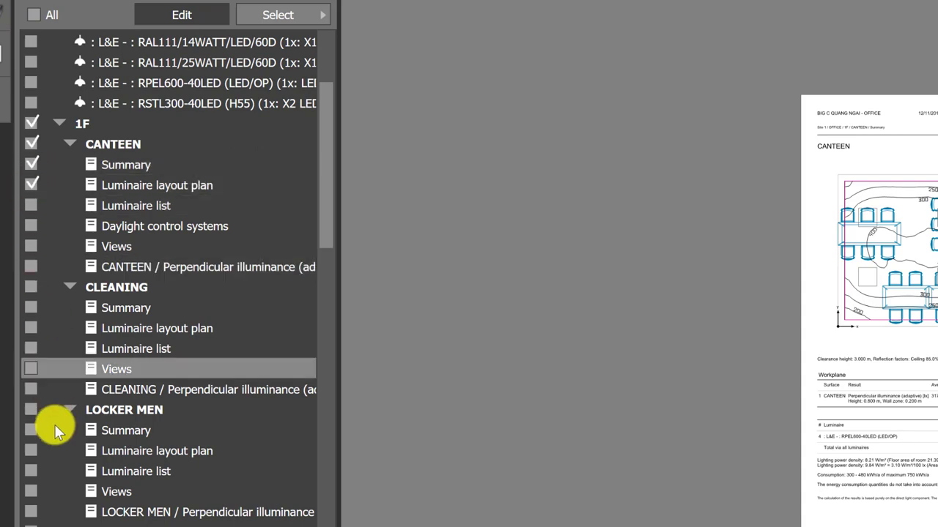
left_click(29, 306)
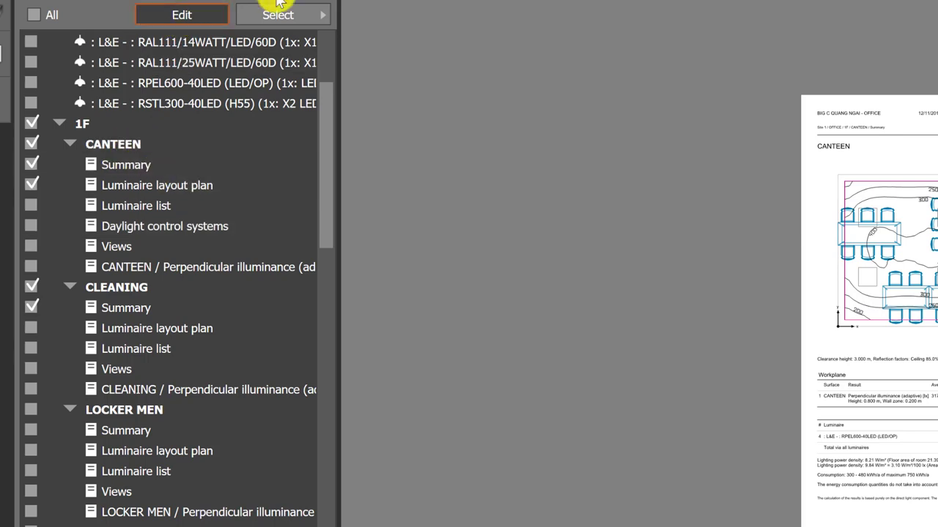
left_click(289, 20)
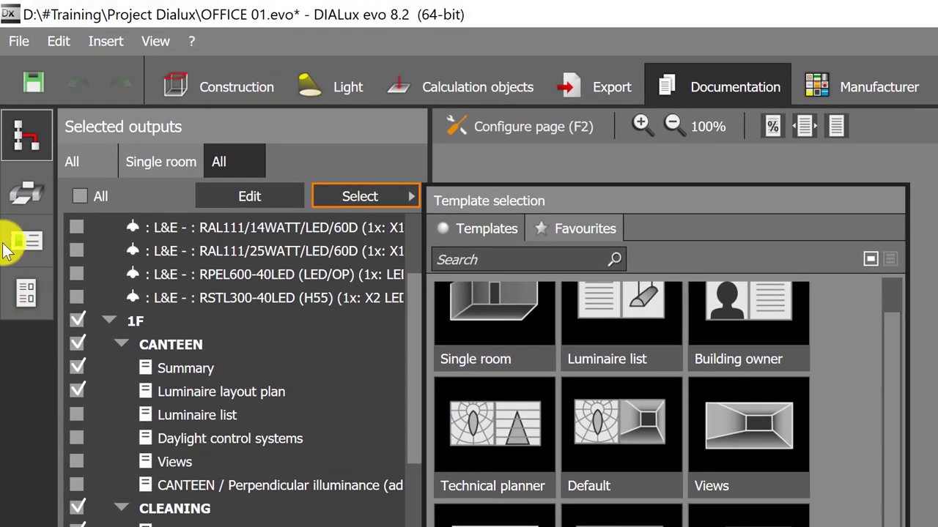
Rename the project to 'DỰ ÁN A' and set its date to today, 11/16/2019.
left_click(20, 245)
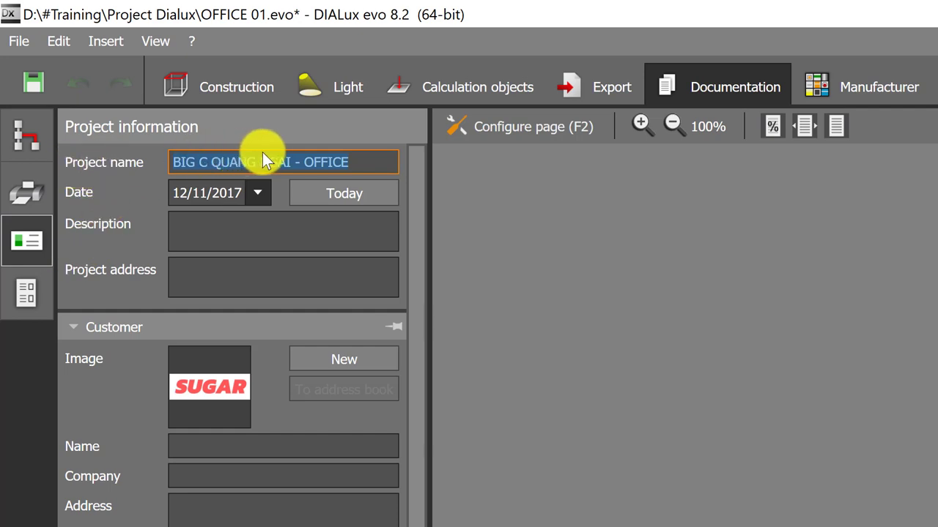
double_click(358, 160)
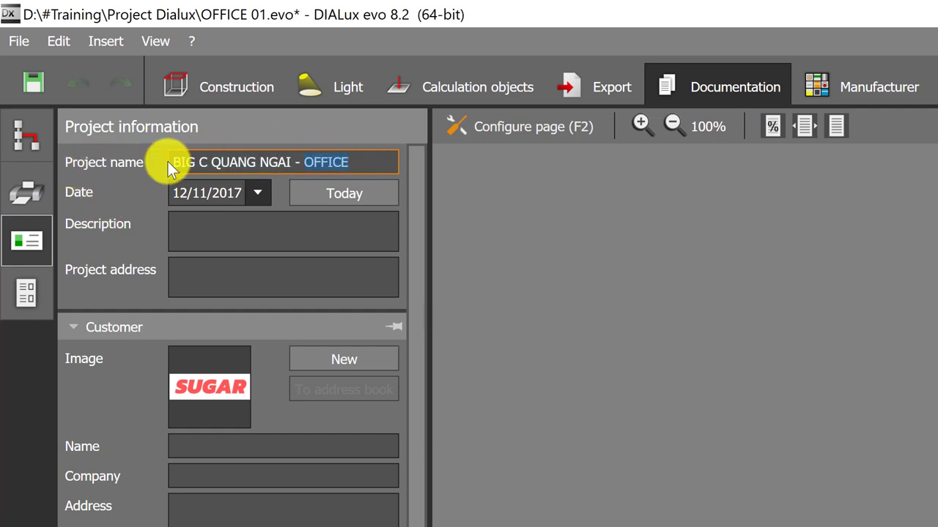
left_click_drag(168, 163, 118, 162)
type("d")
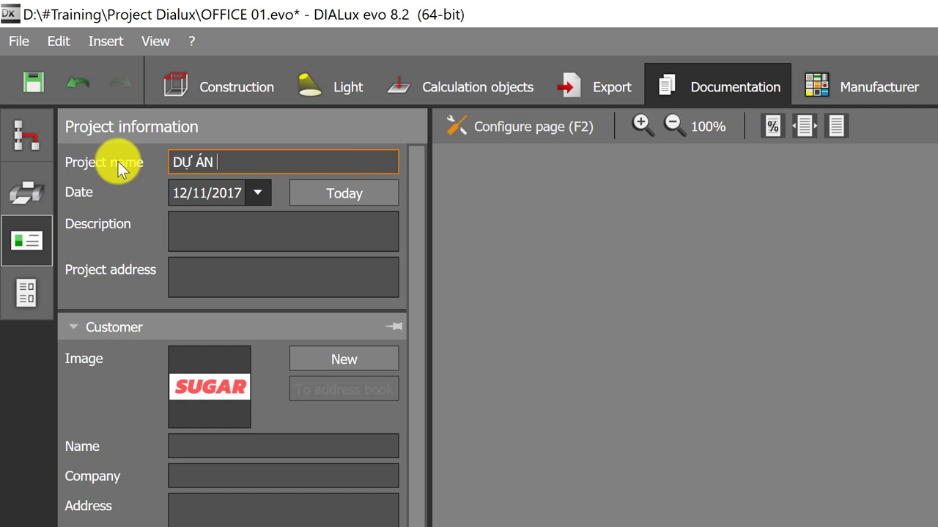
left_click(250, 194)
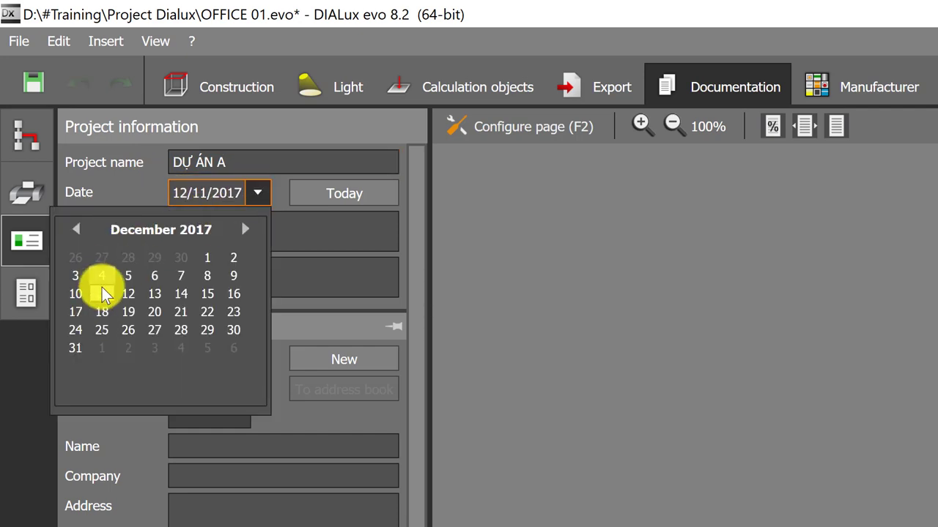
left_click(330, 196)
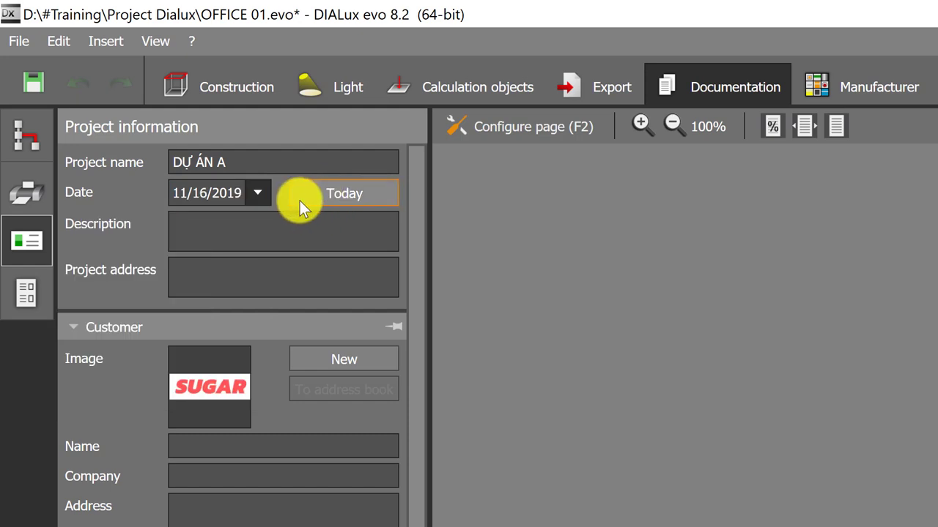
Add a project description and address, then replace the SUGAR customer with a blank one.
left_click(195, 220)
type("vẽ gì đó")
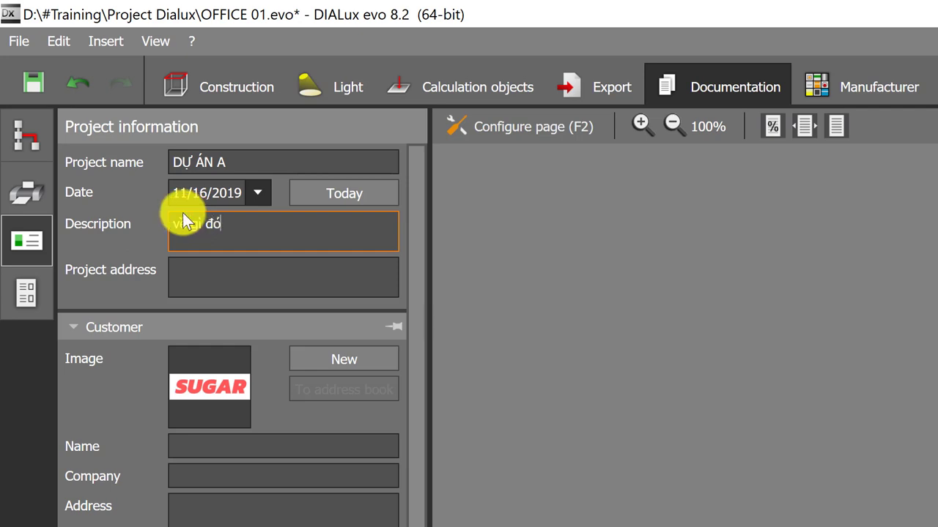
left_click(182, 262)
type("địa chỉ a")
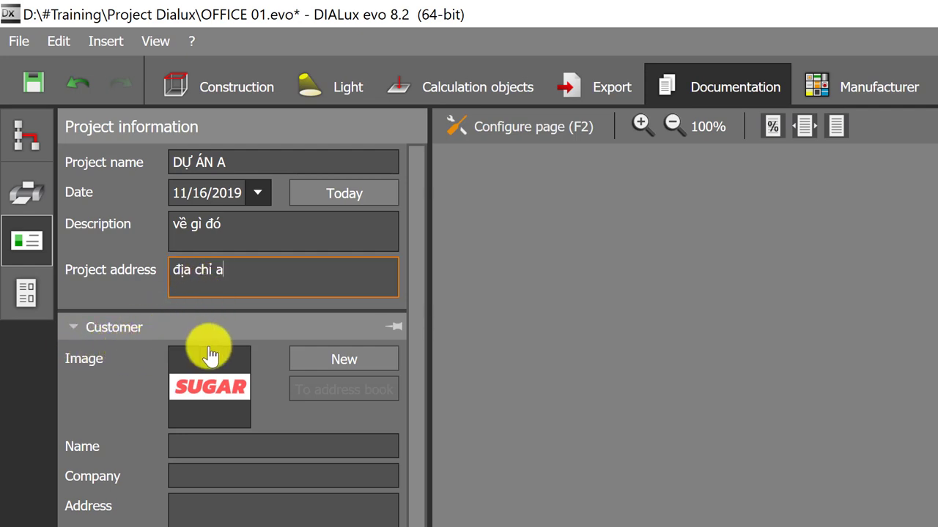
left_click(301, 366)
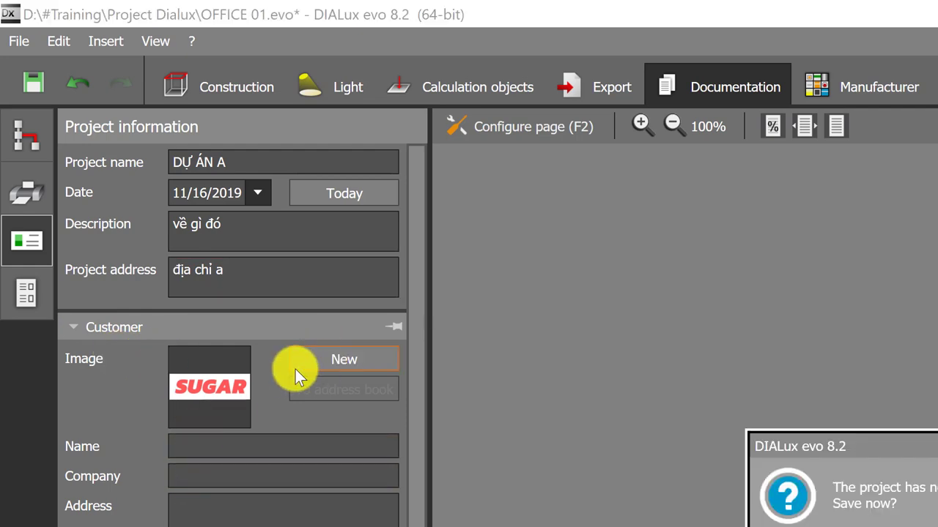
key("Escape")
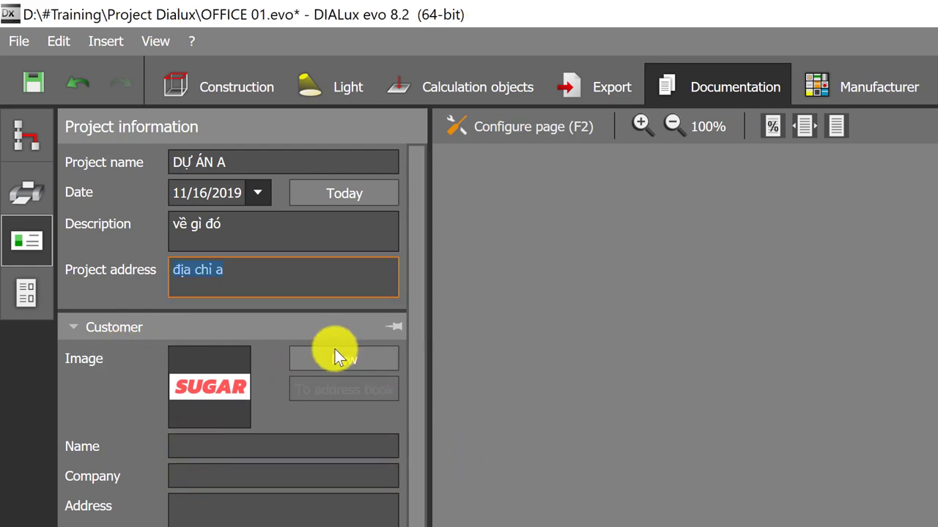
left_click(339, 357)
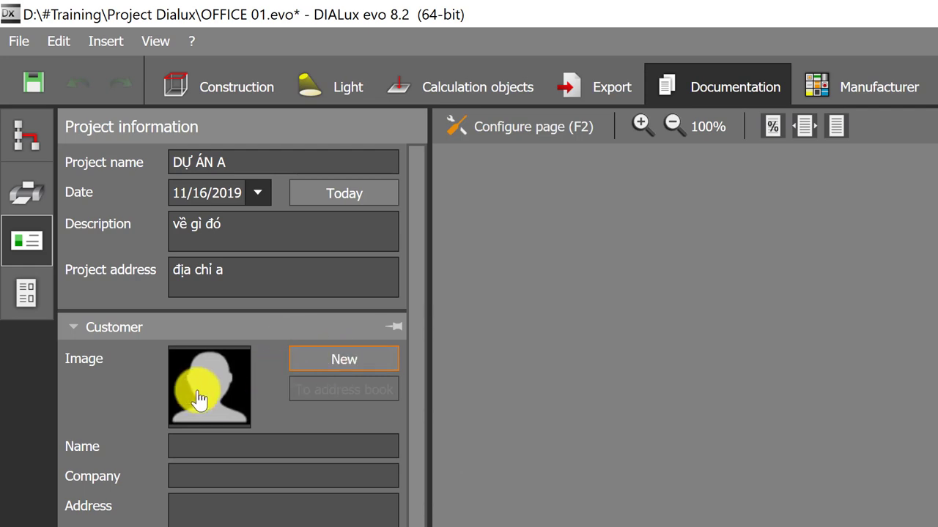
Load the Logo image as the customer picture.
left_click(198, 400)
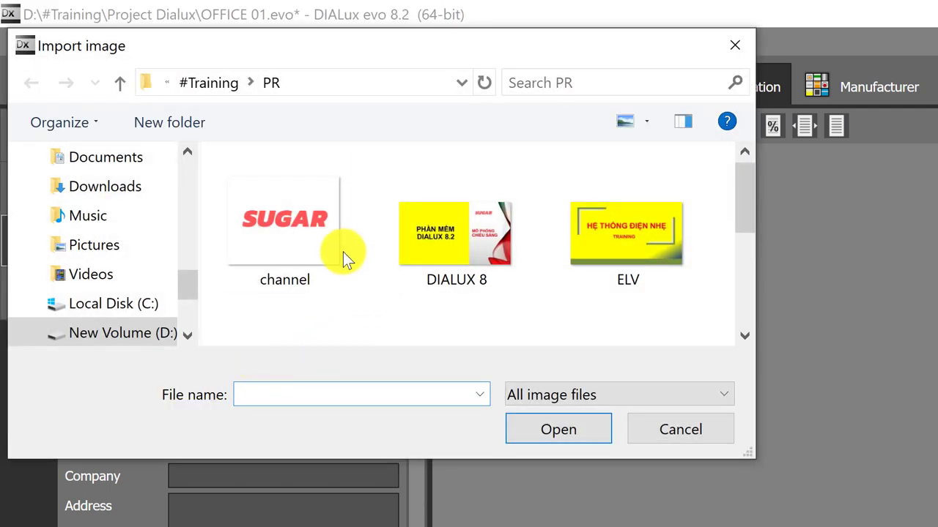
scroll(597, 253, "down", 3)
left_click(628, 257)
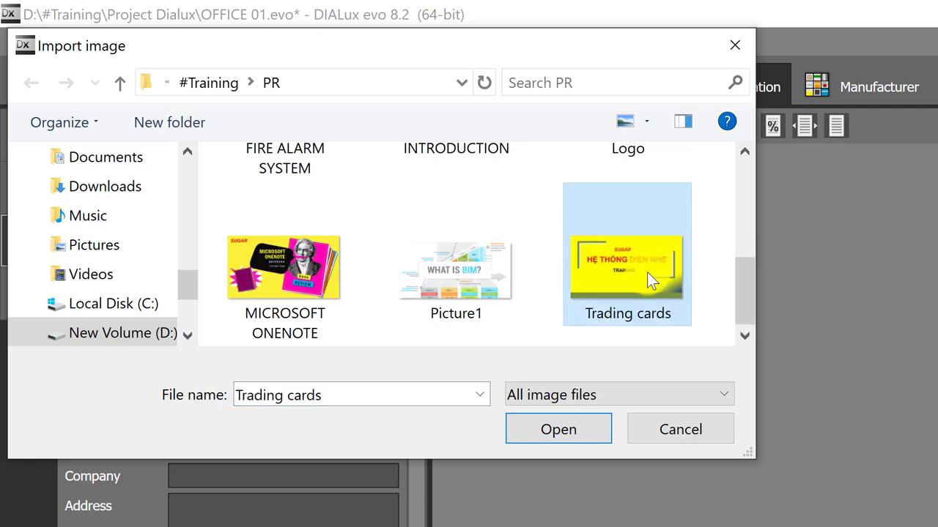
scroll(647, 279, "up", 3)
scroll(557, 300, "down", 1)
left_click(616, 291)
left_click(567, 430)
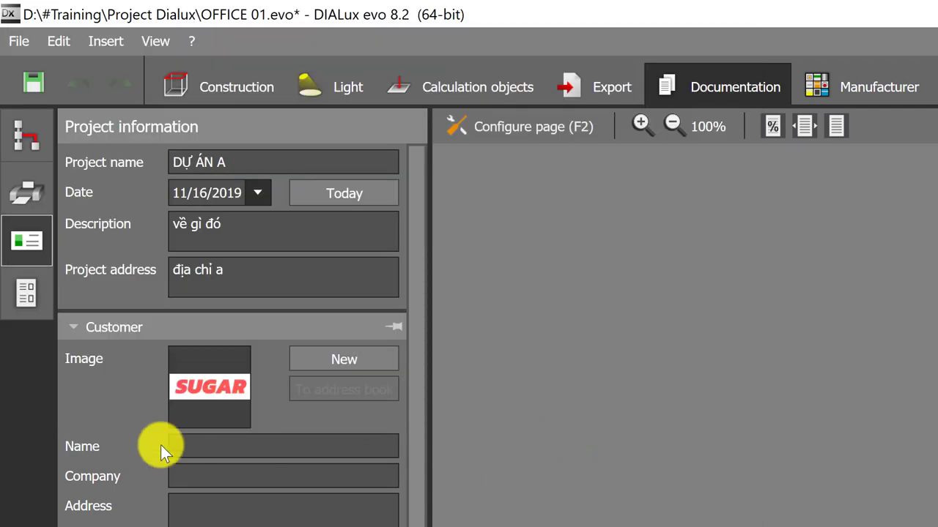
Fill the customer name, company and address fields with the placeholder 'a'.
left_click(183, 442)
type("a")
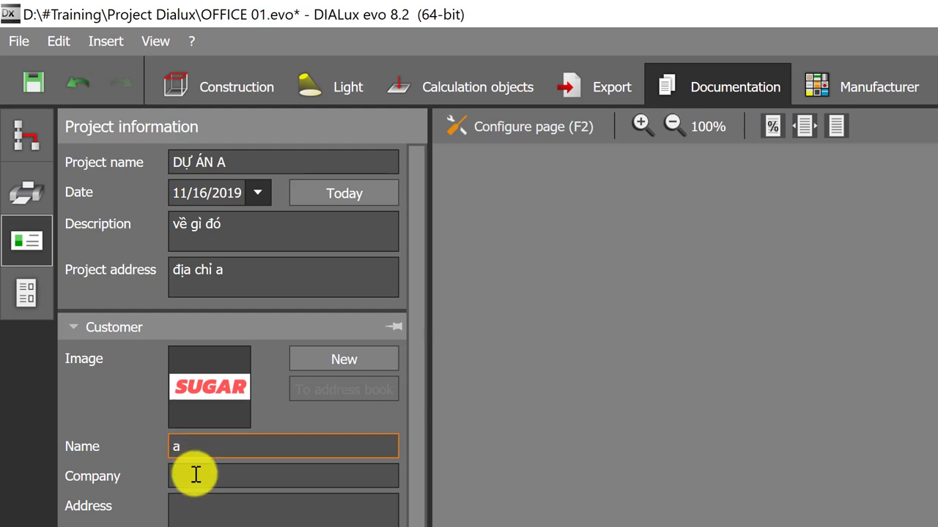
left_click(196, 473)
type("a")
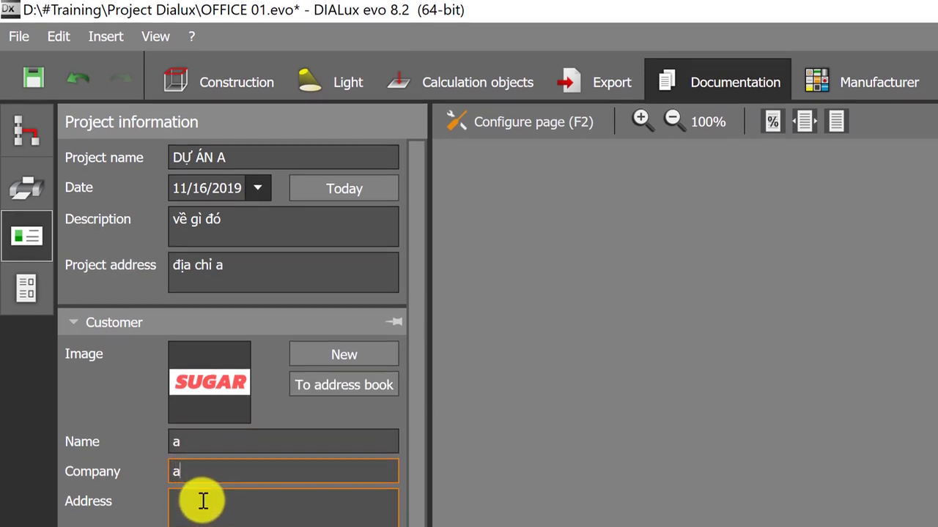
left_click(199, 498)
type("a")
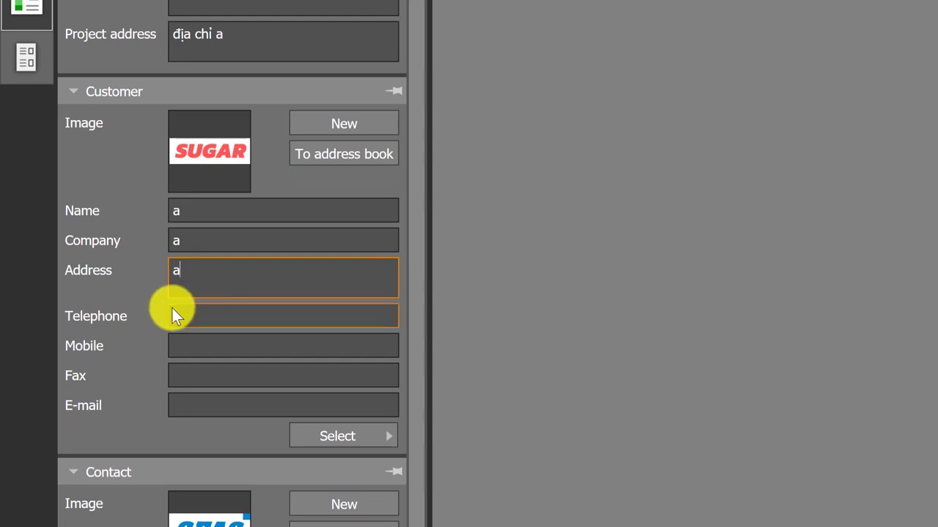
Step through the customer telephone, mobile, fax and e-mail fields.
left_click(184, 311)
left_click(191, 346)
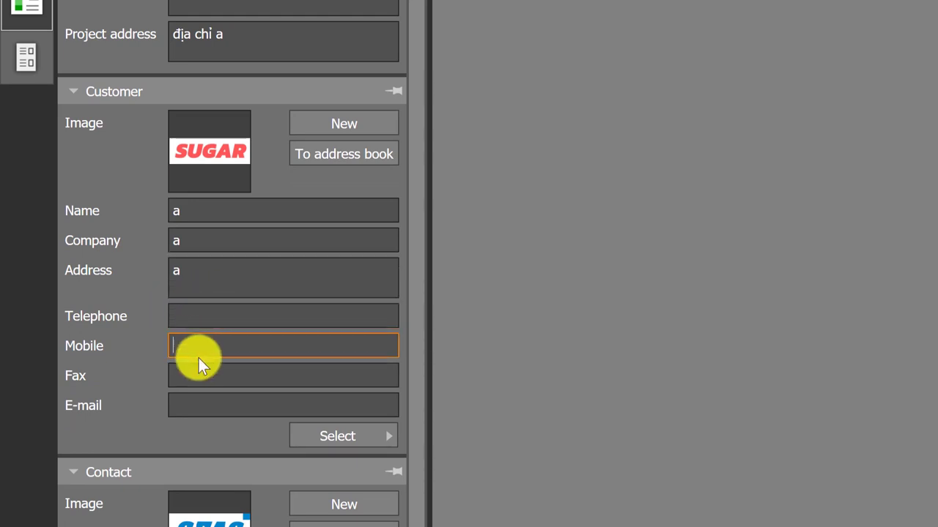
left_click(183, 374)
left_click(175, 404)
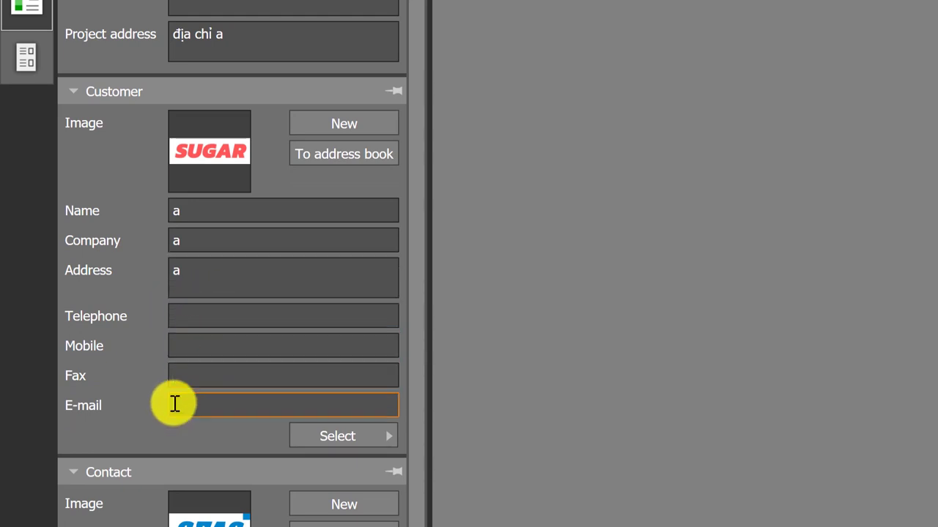
scroll(187, 241, "down", 2)
left_click(187, 235)
left_click(189, 301)
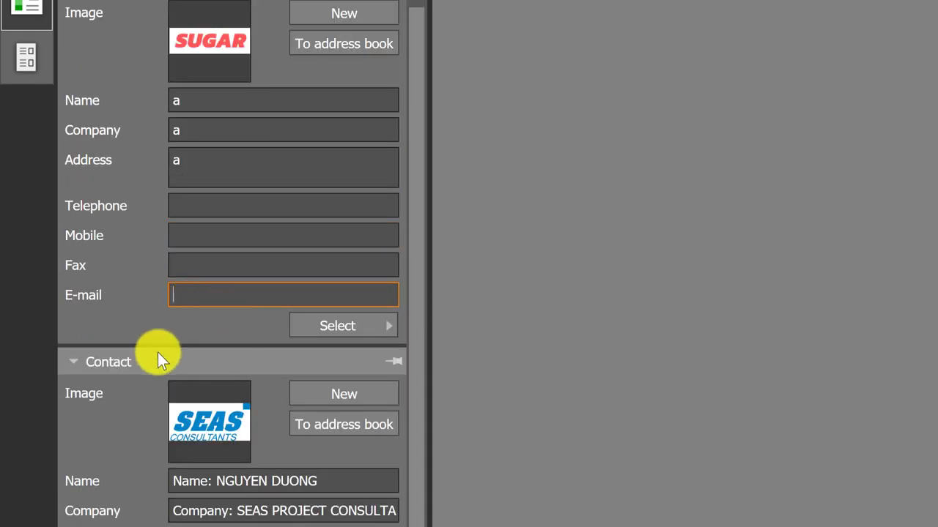
scroll(172, 339, "down", 2)
scroll(170, 339, "down", 3)
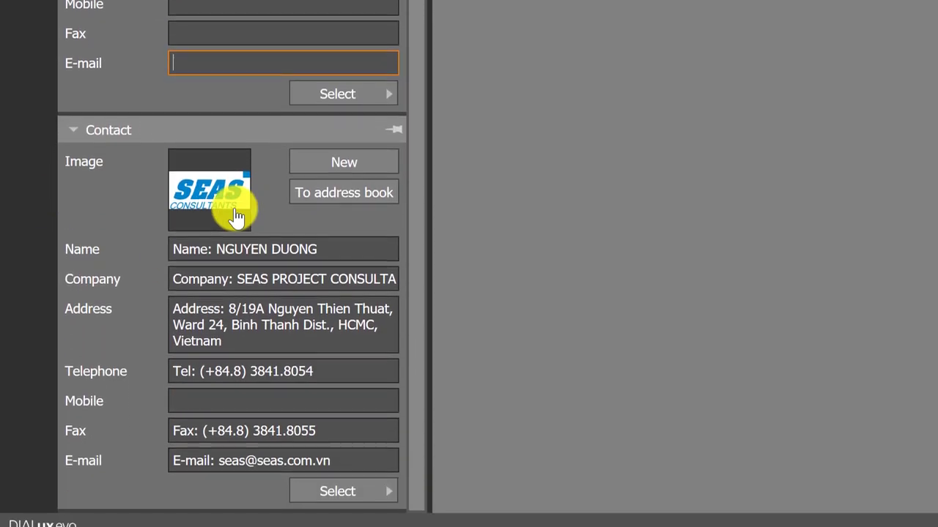
Review the contact's name, company, address, phone, fax and e-mail fields, then return to customer telephone.
left_click(241, 247)
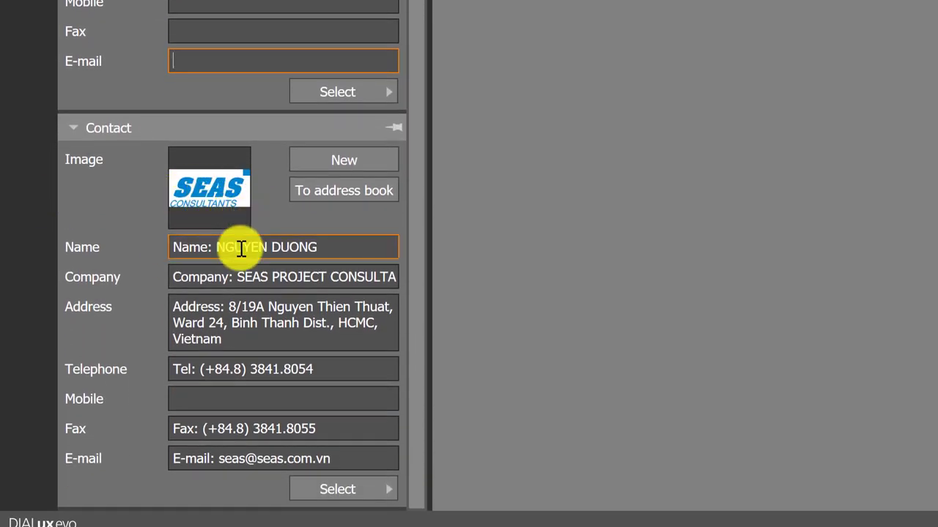
left_click(251, 272)
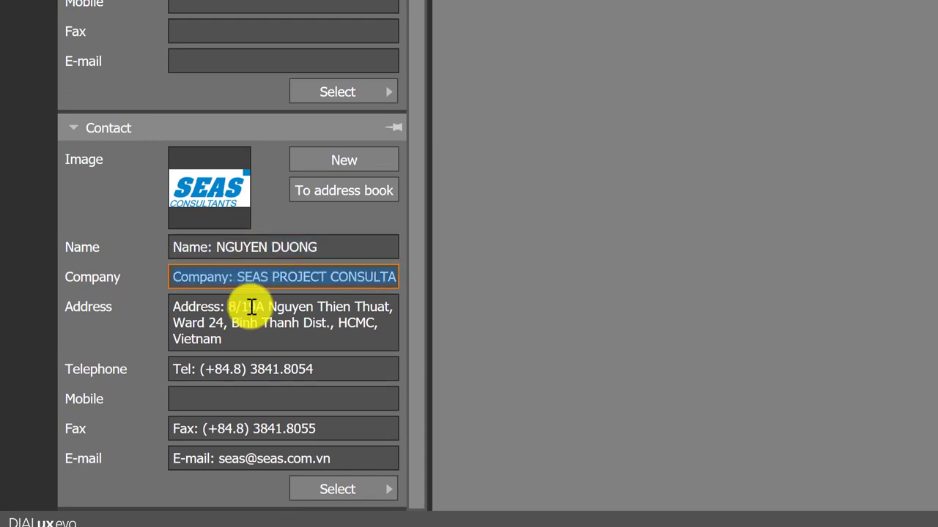
left_click(242, 322)
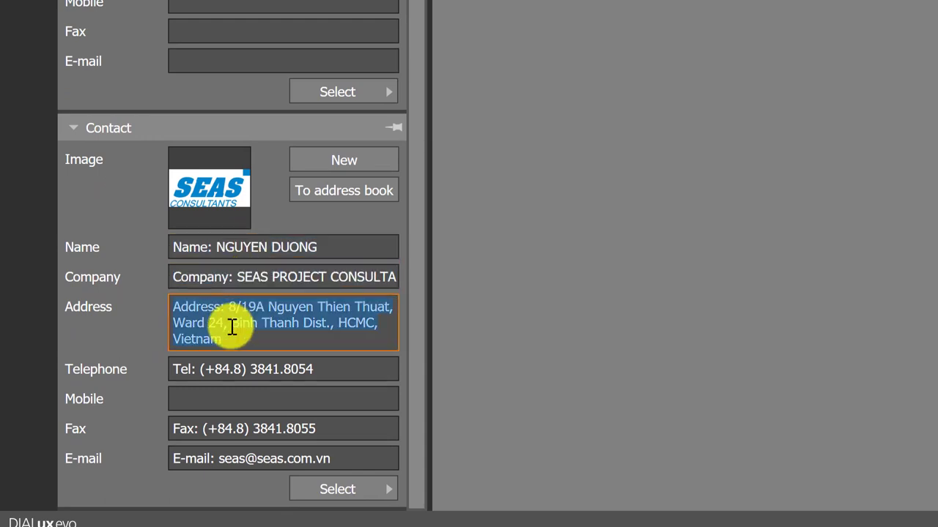
left_click(250, 370)
left_click(204, 400)
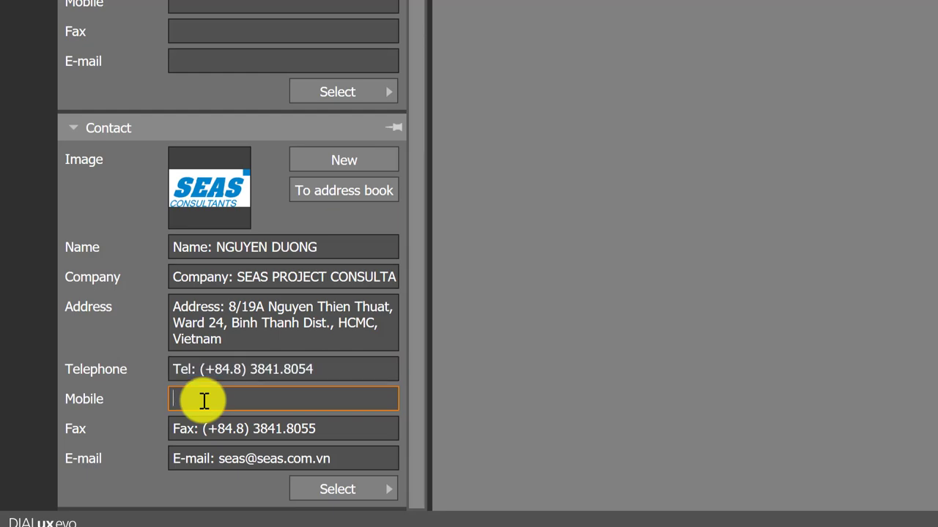
left_click(187, 430)
left_click(198, 458)
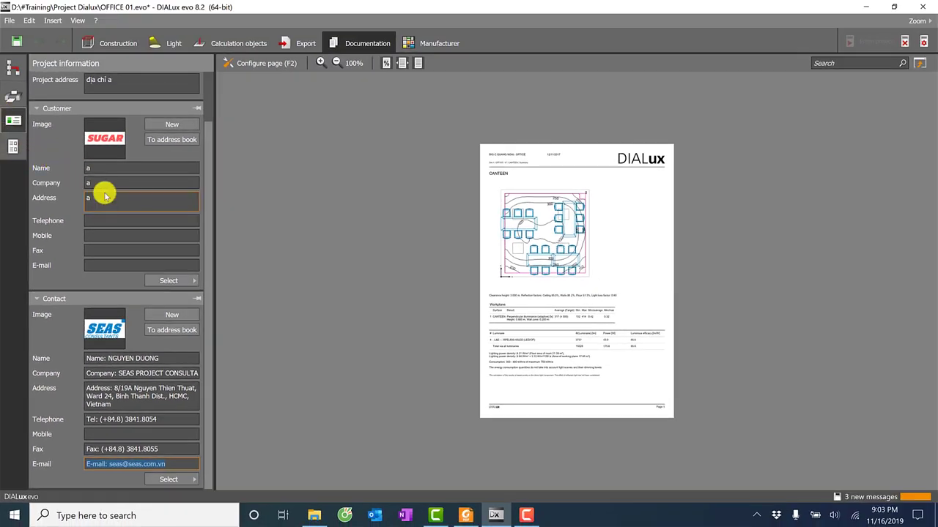
left_click(137, 218)
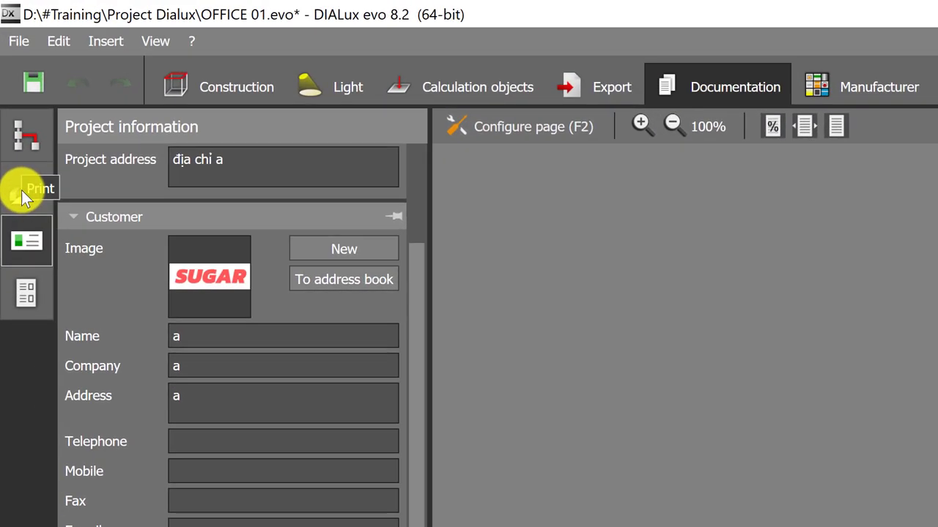
Apply A4 (210 x 297 mm) portrait paper with 10.0 mm margins in the print settings.
left_click(24, 193)
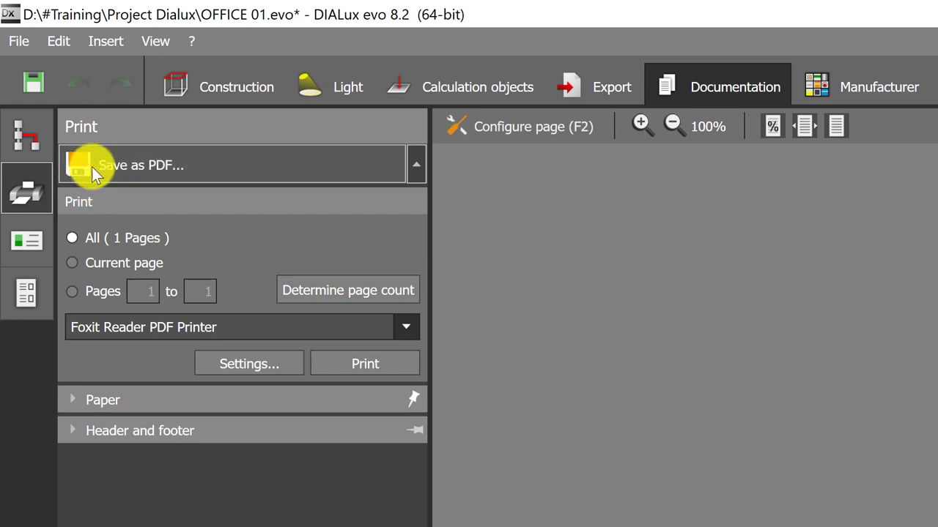
left_click(97, 140)
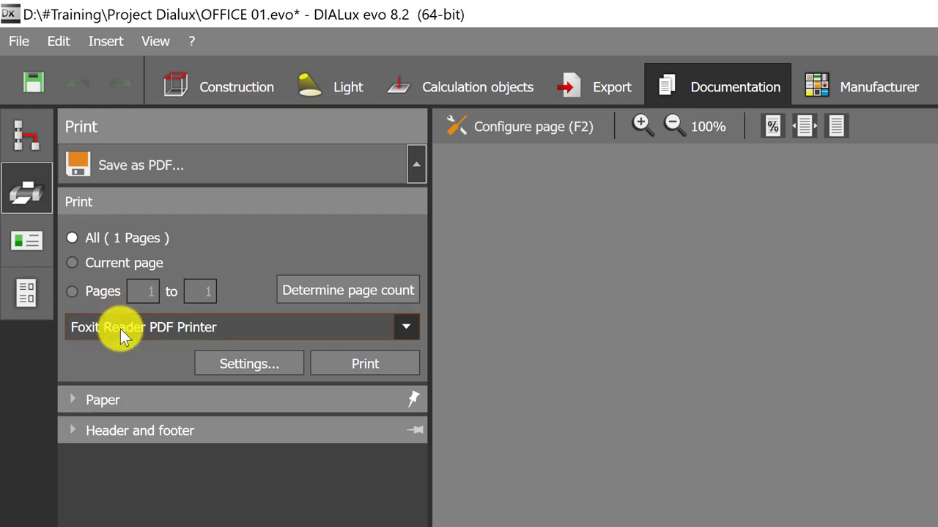
left_click(116, 403)
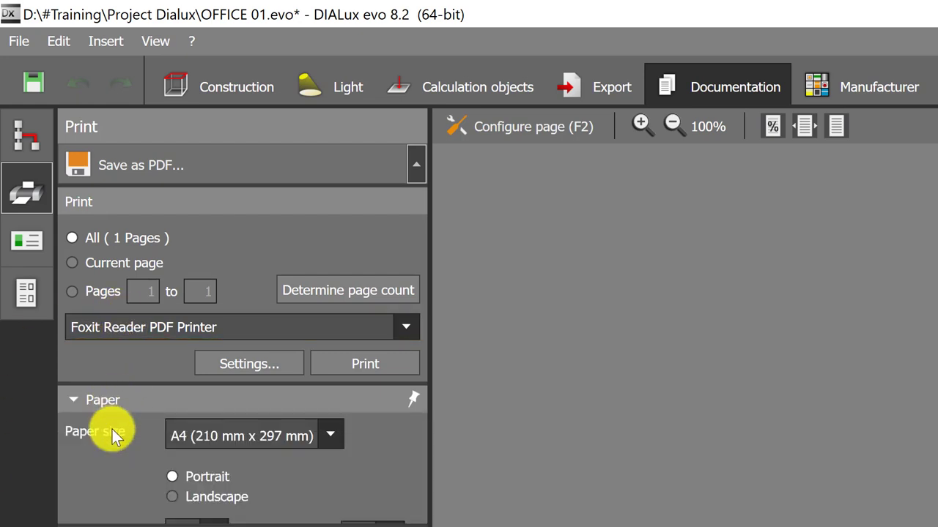
left_click(205, 435)
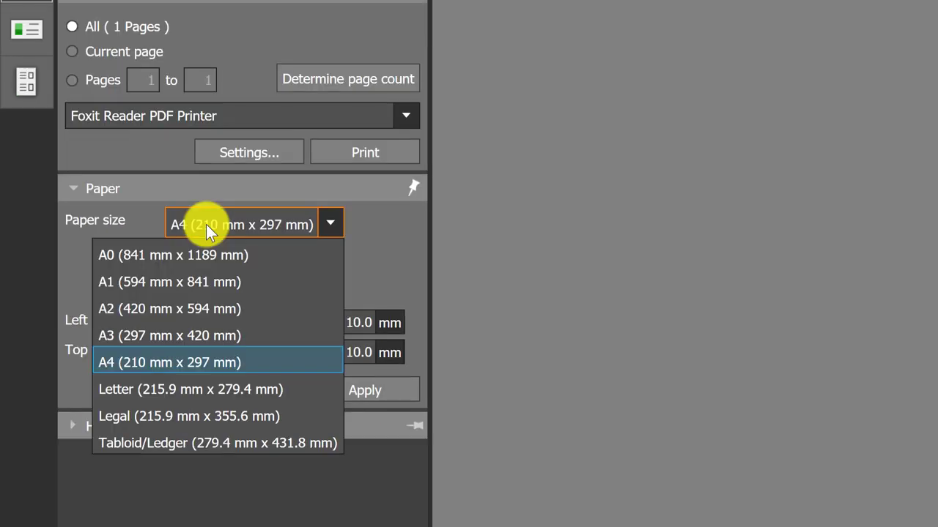
left_click(205, 225)
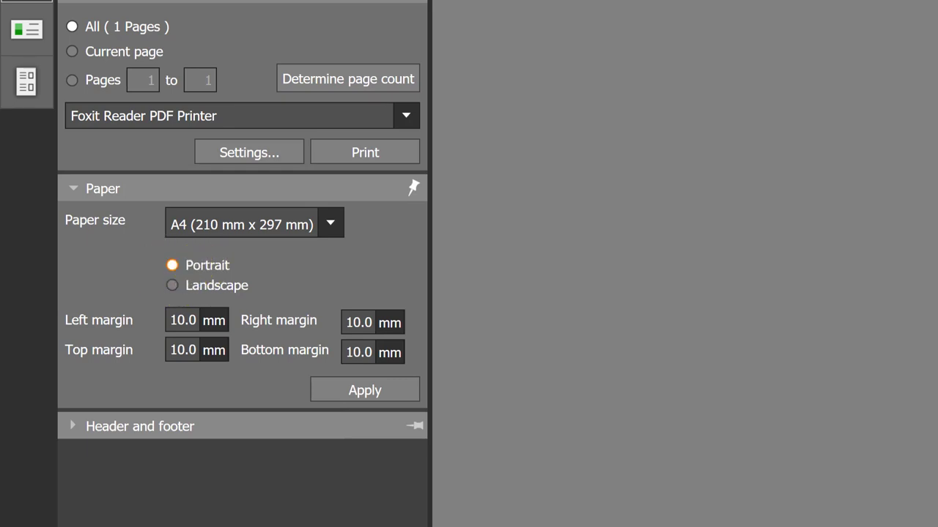
left_click(180, 319)
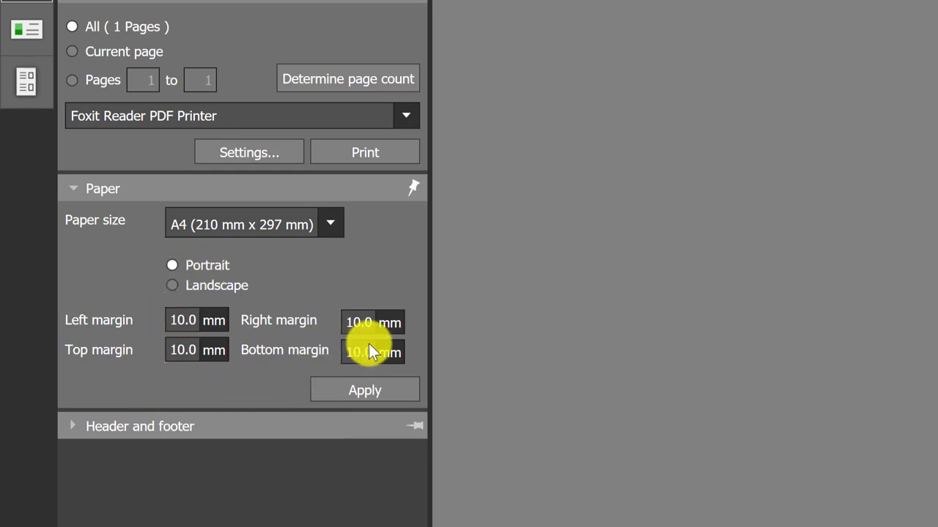
left_click(343, 401)
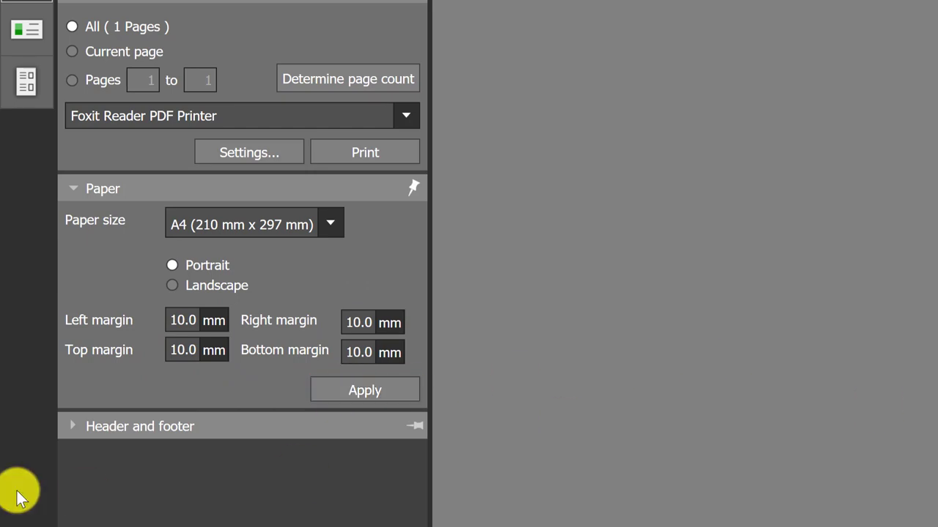
left_click(139, 427)
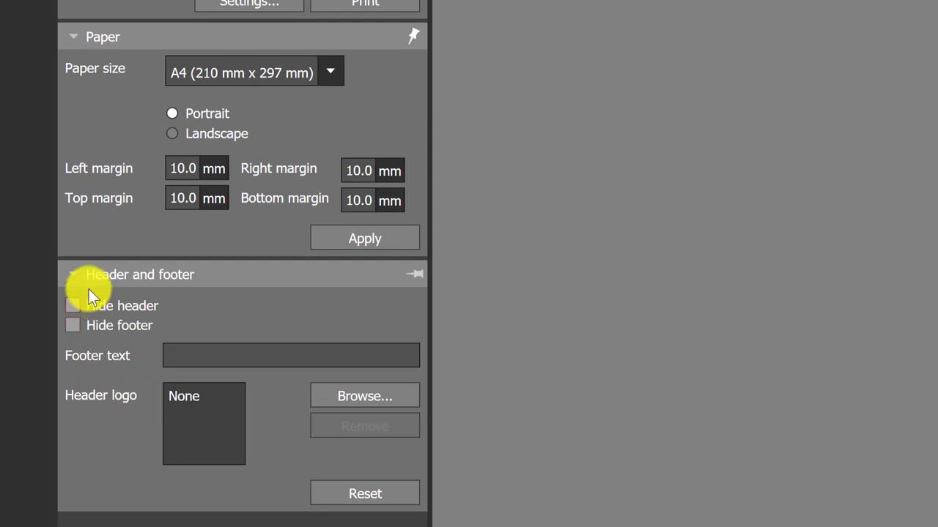
Set the footer text to 'sugar' and use the Logo image as the header logo.
left_click(170, 354)
type("sugar")
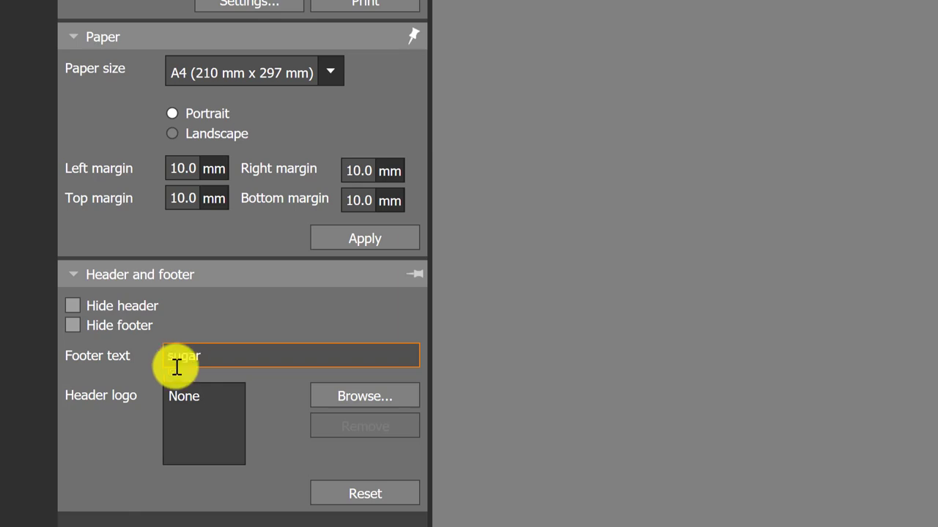
left_click(333, 399)
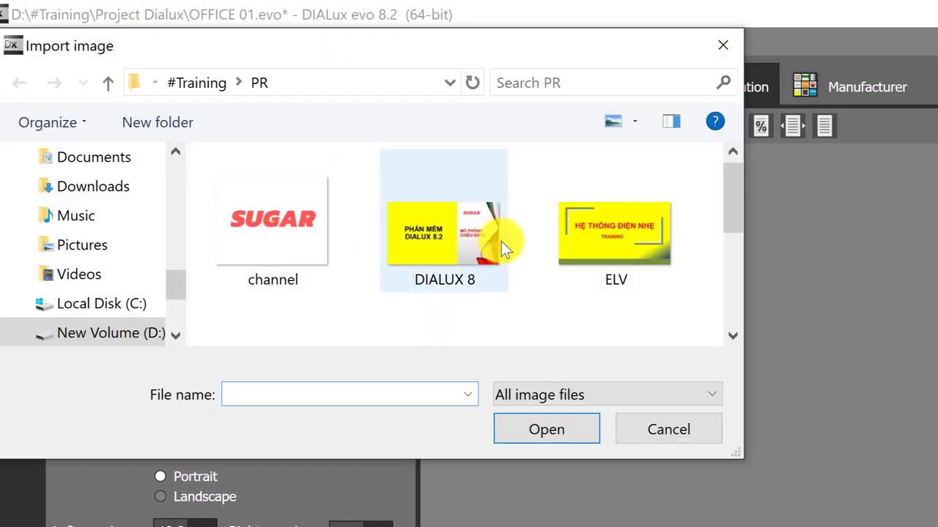
scroll(602, 263, "down", 5)
scroll(706, 267, "up", 2)
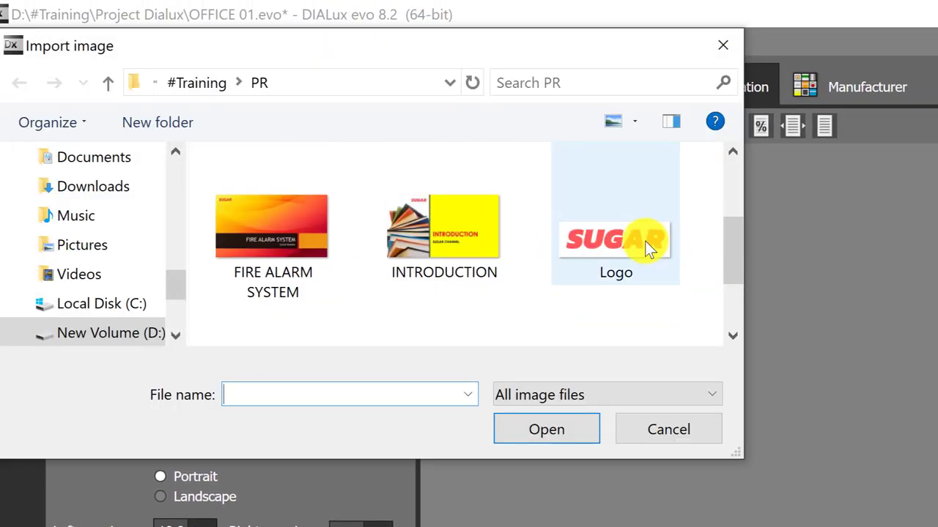
left_click(645, 241)
left_click(543, 426)
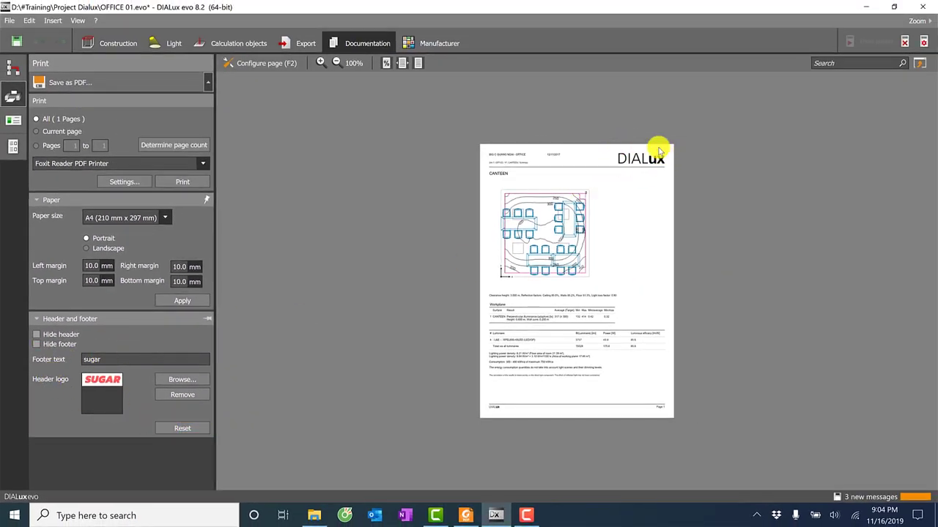
Toggle hiding the footer and header on and back off, keeping both visible.
left_click(37, 344)
left_click(37, 343)
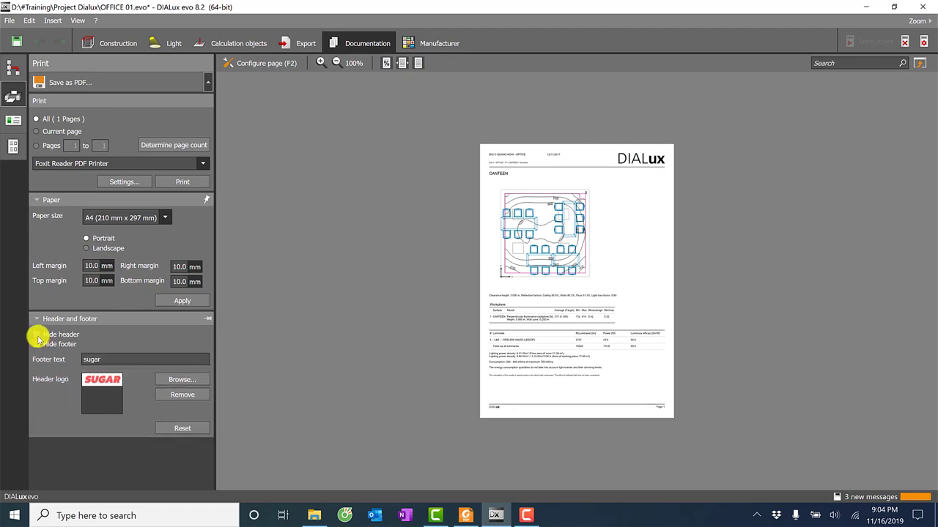
left_click(38, 337)
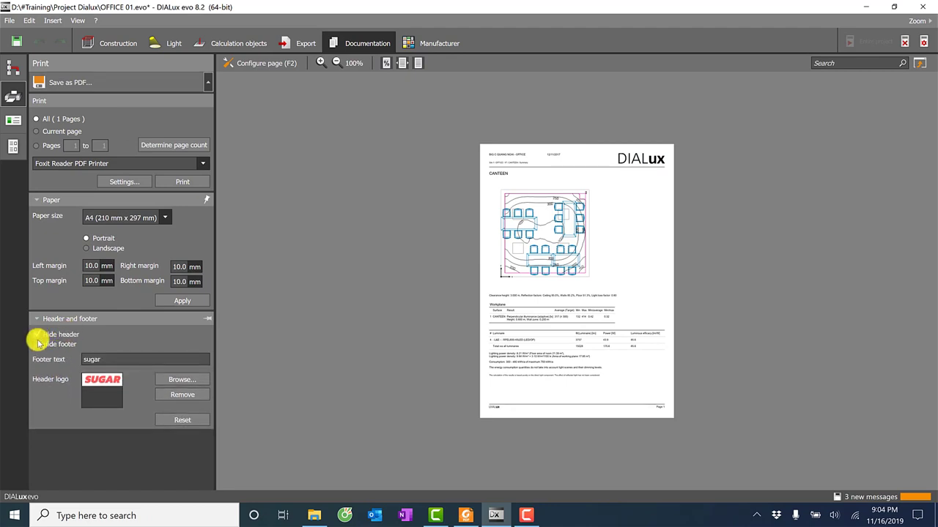
left_click(38, 338)
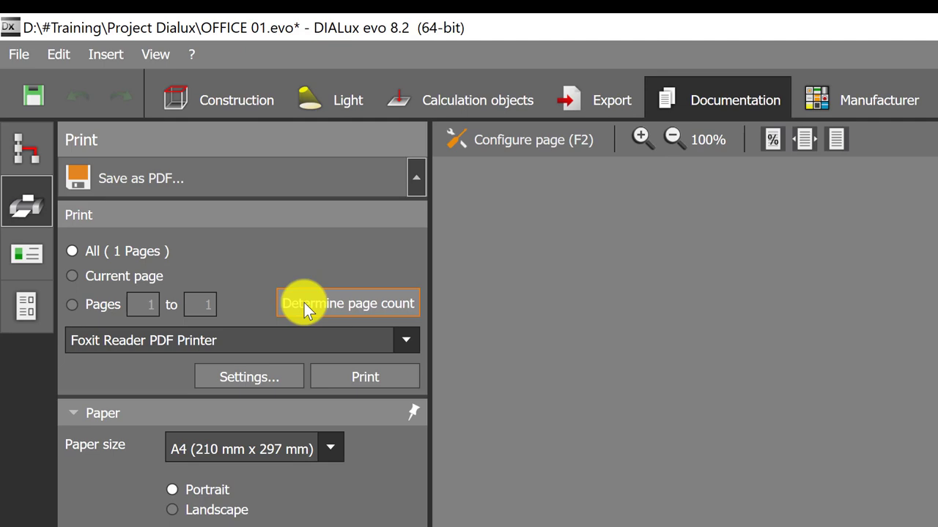
Recount the report to 3 pages with the SUGAR logo header and return to Selected outputs.
left_click(306, 309)
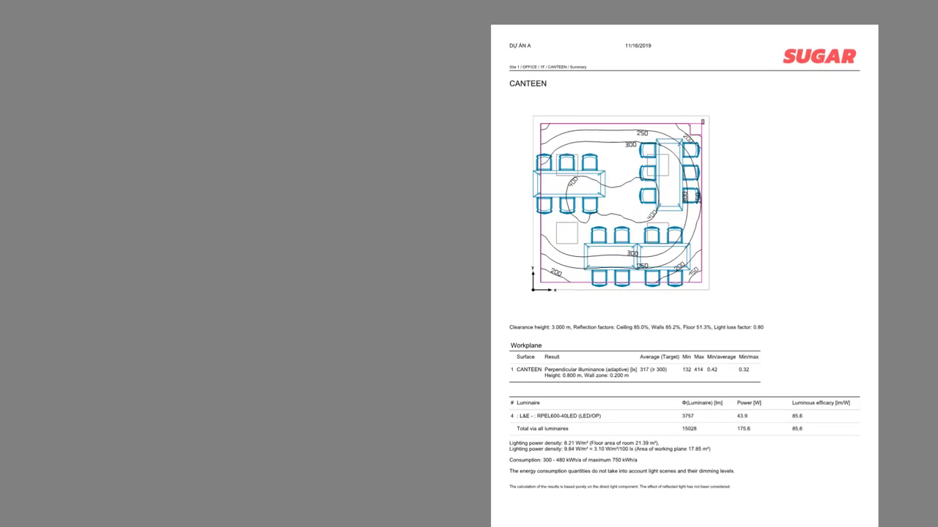
left_click(12, 67)
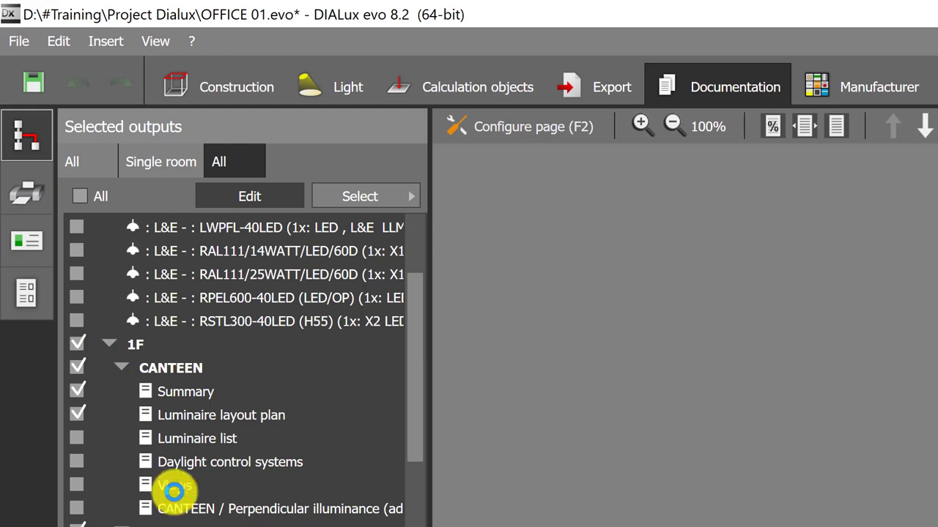
Open Configure page for CANTEEN > Views and browse its Existing graphics list.
left_click(174, 489)
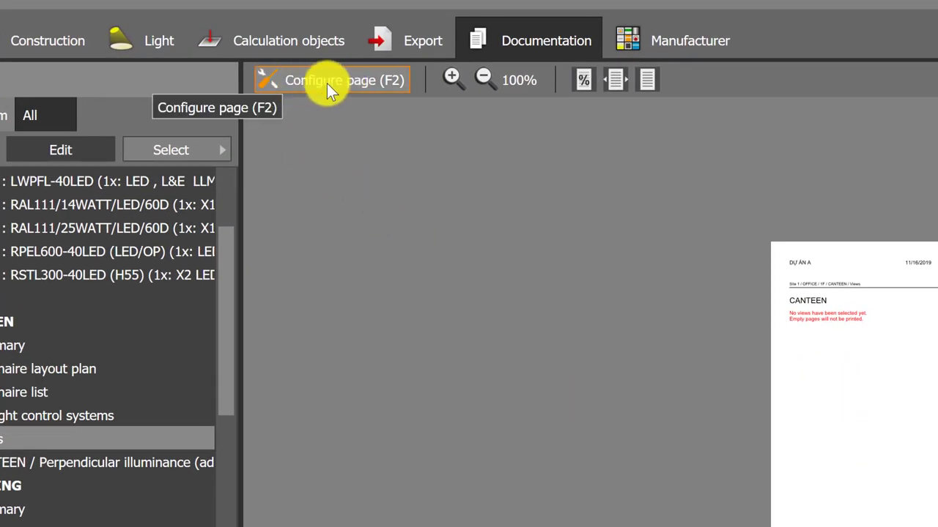
left_click(302, 81)
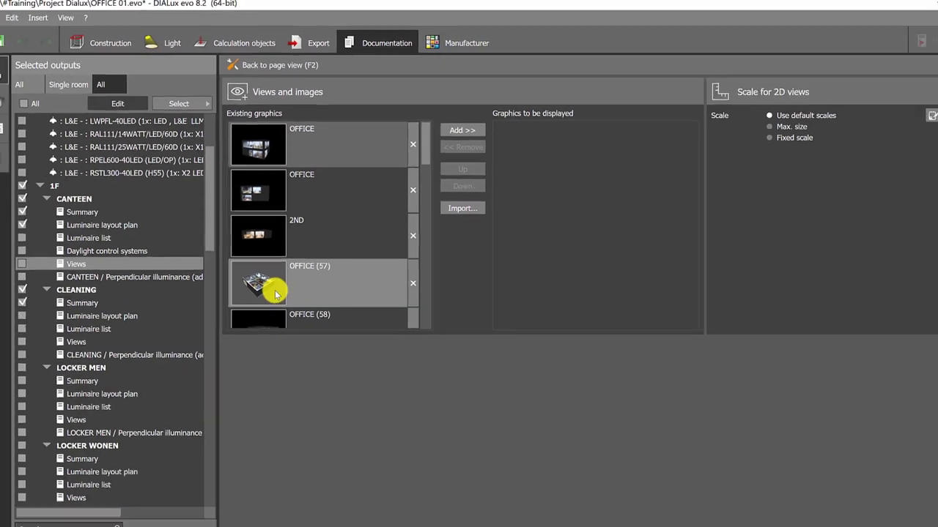
scroll(271, 247, "down", 1)
scroll(260, 209, "down", 1)
scroll(264, 212, "down", 1)
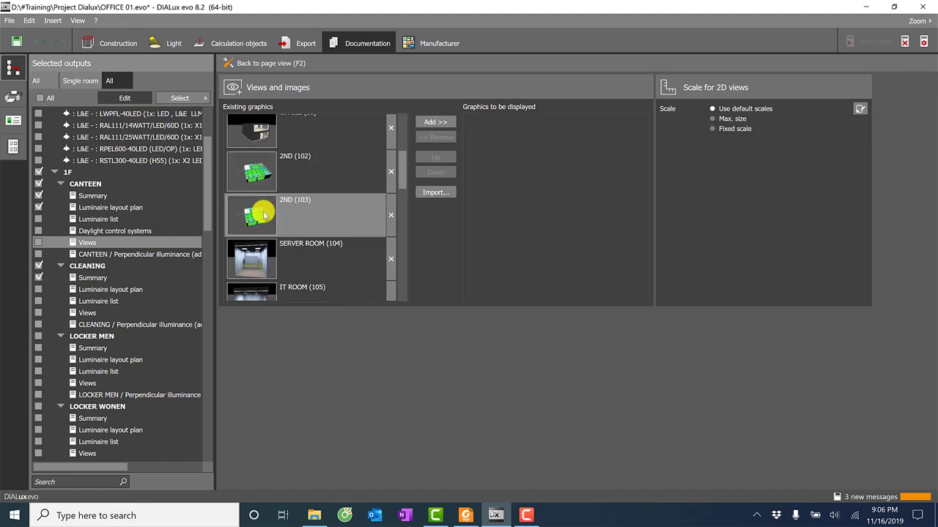
scroll(264, 214, "down", 2)
scroll(263, 214, "down", 2)
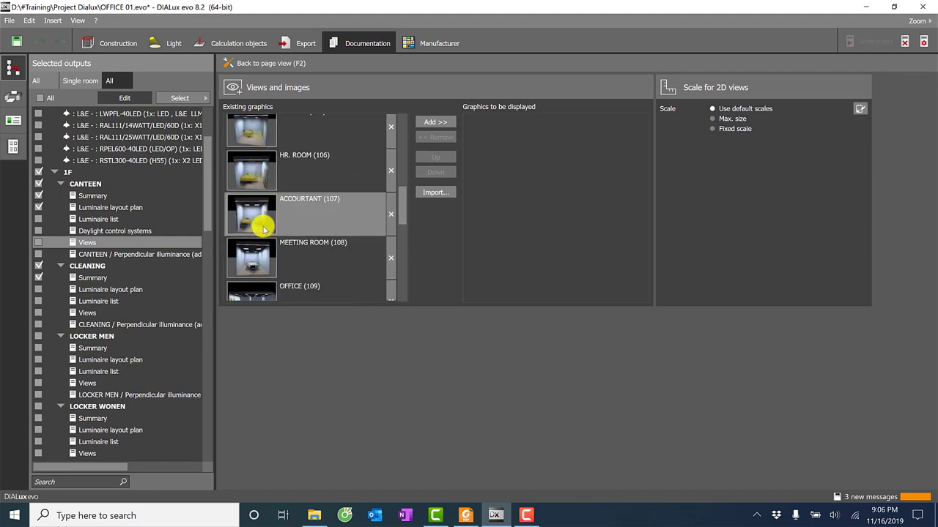
scroll(260, 227, "up", 2)
scroll(265, 217, "up", 1)
scroll(262, 183, "up", 1)
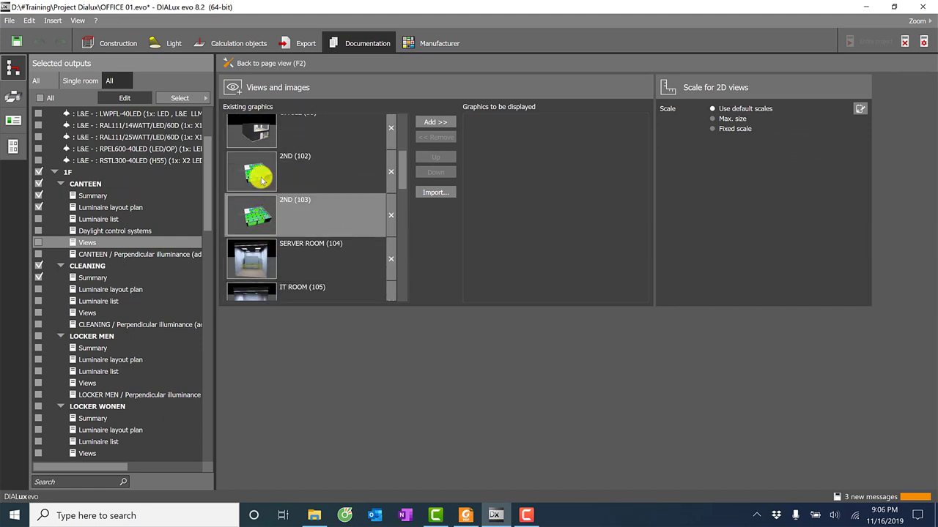
scroll(261, 179, "up", 3)
scroll(310, 153, "up", 1)
scroll(308, 162, "up", 1)
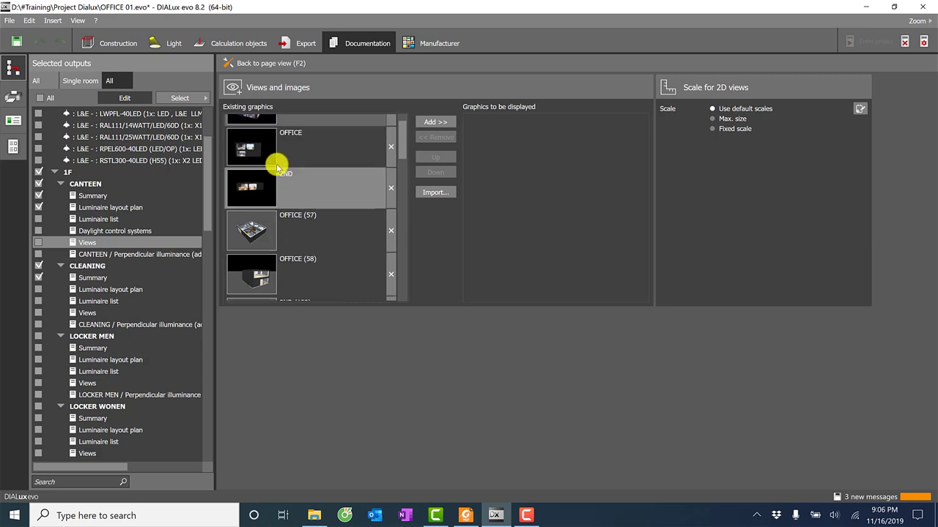
scroll(263, 147, "up", 1)
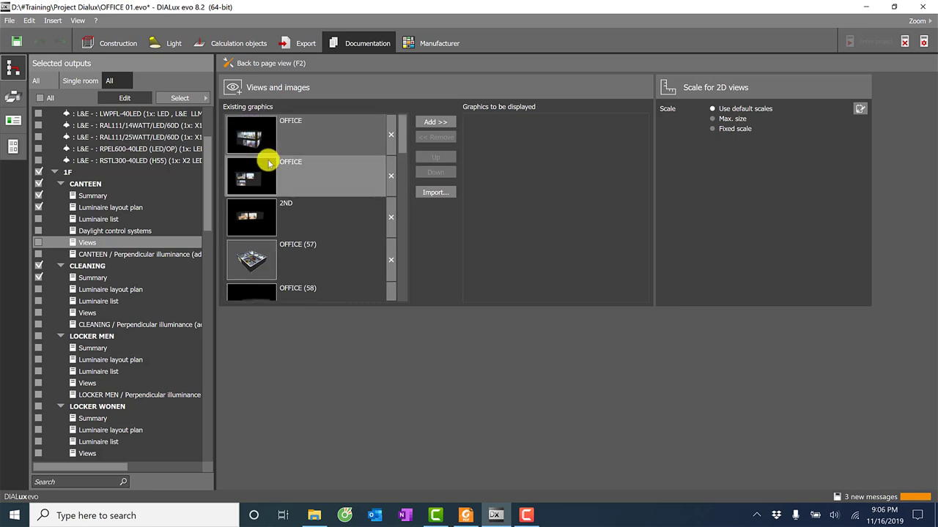
Go from Construction to the Export workspace's saved views, orbiting the building to a corner view.
left_click(131, 44)
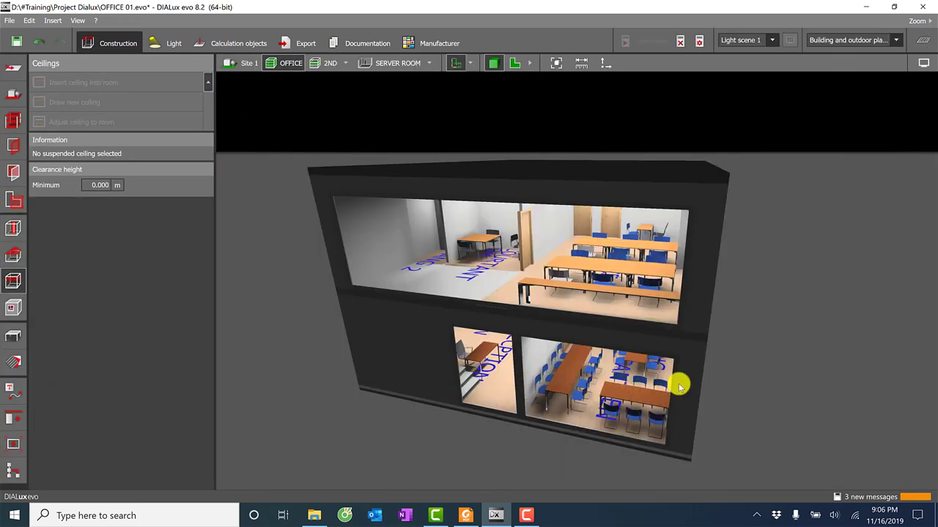
mouse_move(708, 364)
middle_mouse_down()
mouse_move(638, 344)
mouse_move(659, 345)
middle_mouse_up()
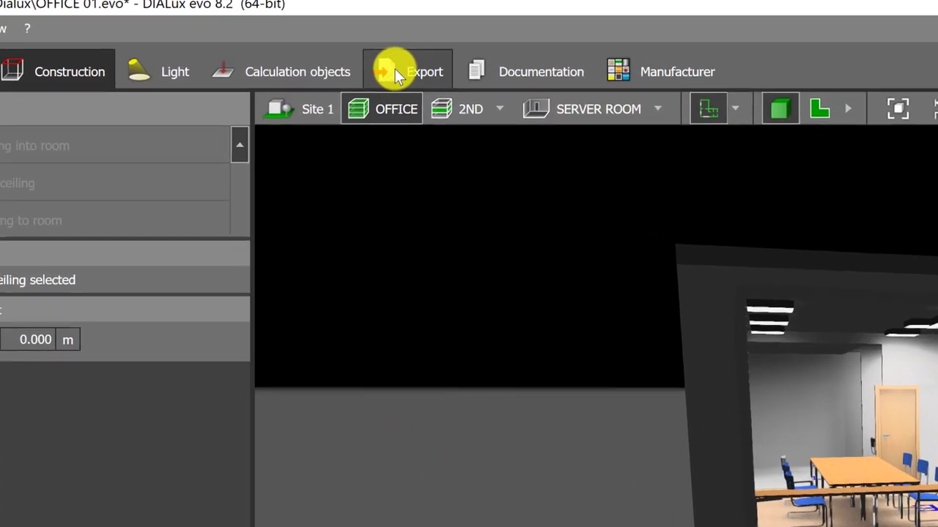
left_click(395, 69)
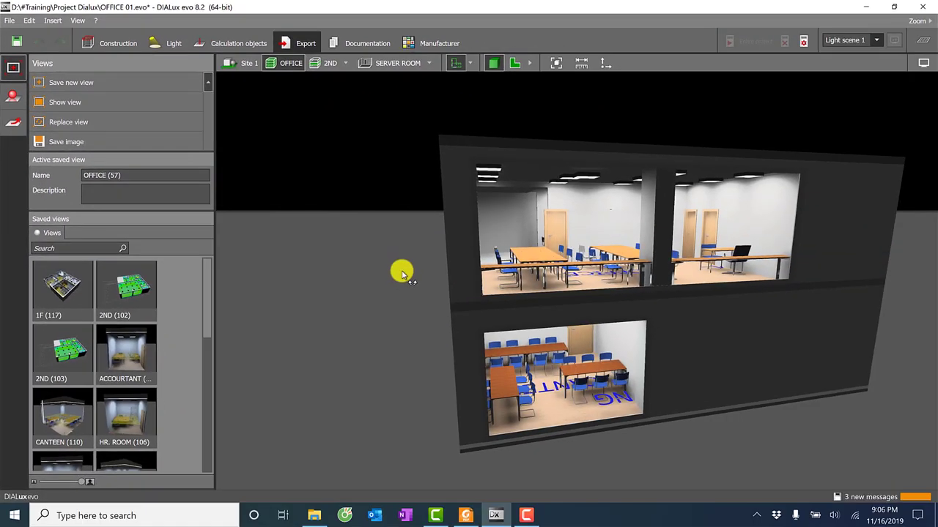
mouse_move(400, 272)
left_mouse_down()
mouse_move(448, 296)
mouse_move(473, 295)
mouse_move(423, 293)
mouse_move(457, 295)
left_mouse_up()
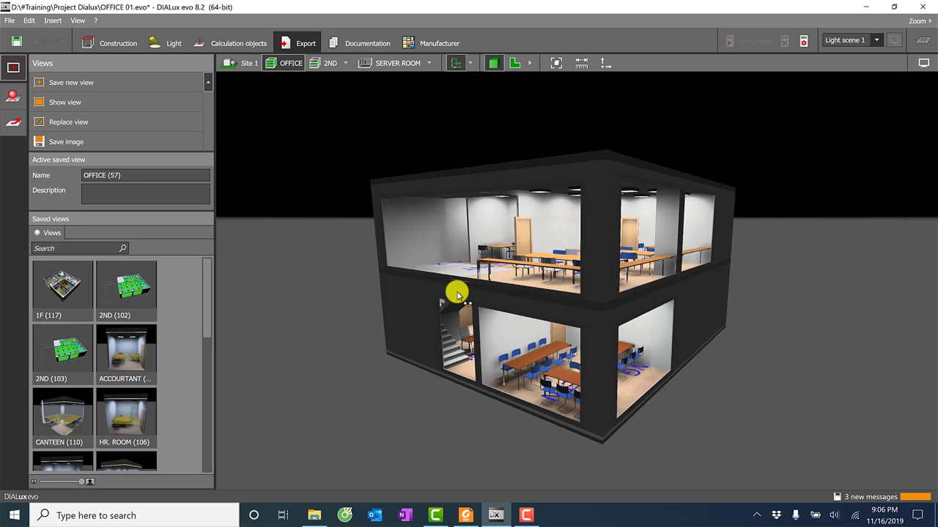
Delete the first old saved views, starting from 1F (117) and SERVER ROOM (104).
left_click(64, 282)
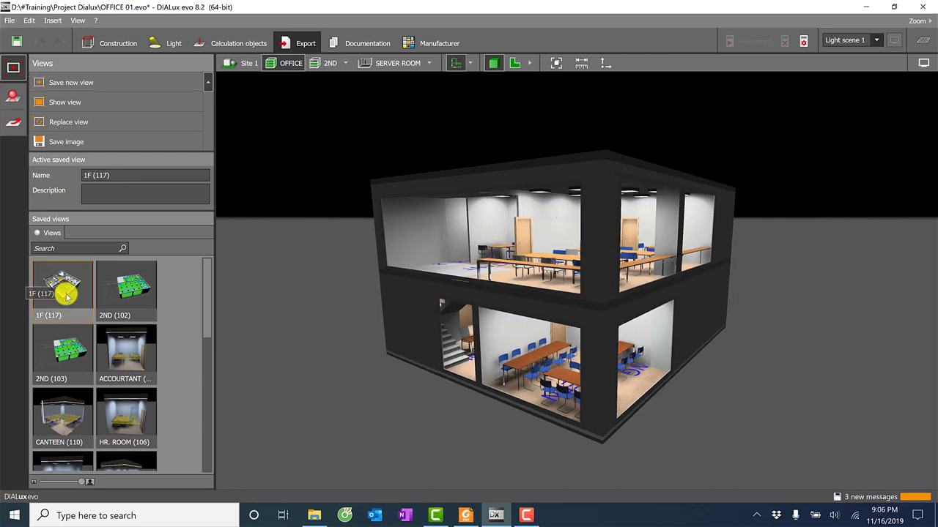
scroll(77, 308, "down", 2)
scroll(83, 323, "down", 1)
scroll(100, 377, "down", 3)
scroll(110, 410, "down", 1)
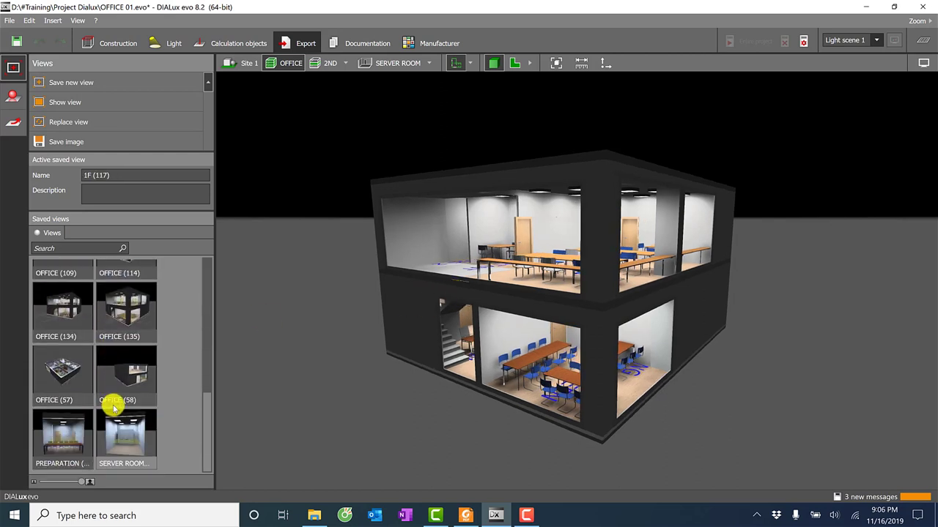
left_click(116, 438)
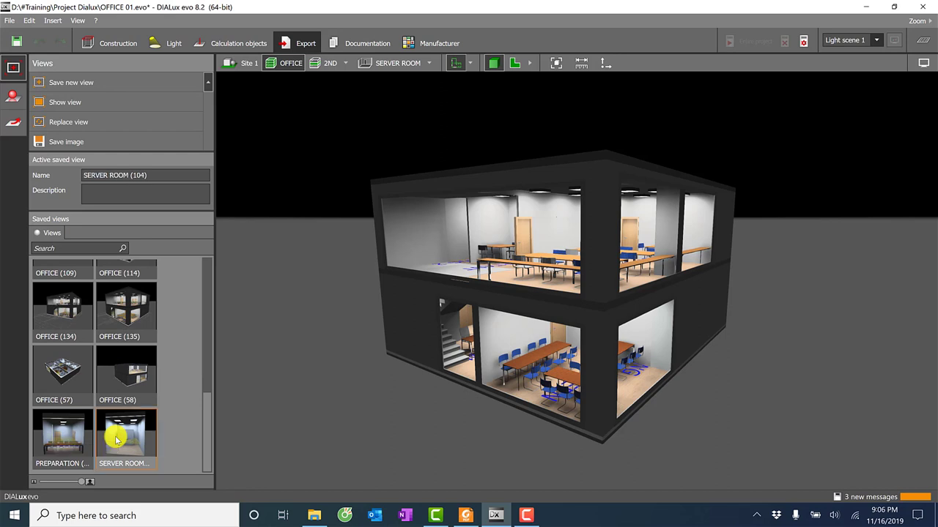
key("Delete")
key("Delete")
left_click(78, 376)
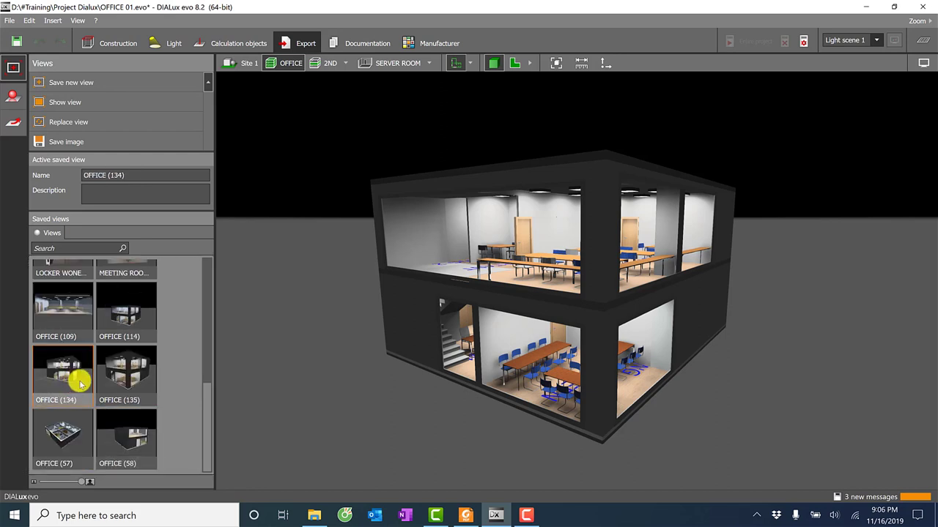
key("Delete")
left_click(107, 381)
key("Delete")
left_click(73, 381)
key("Delete")
left_click(76, 419)
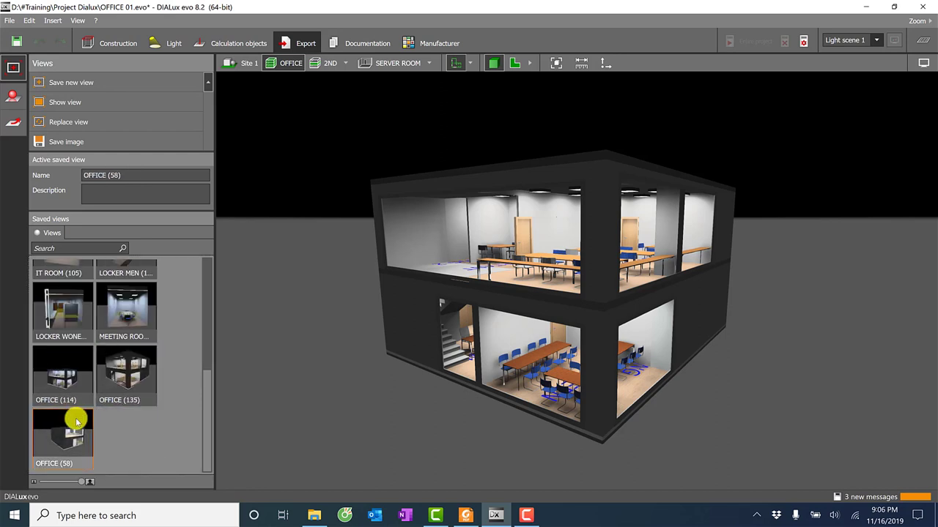
key("Delete")
Delete the remaining old saved views and save the corner view as OFFICE (138).
key("Delete")
key("Delete")
left_click(67, 376)
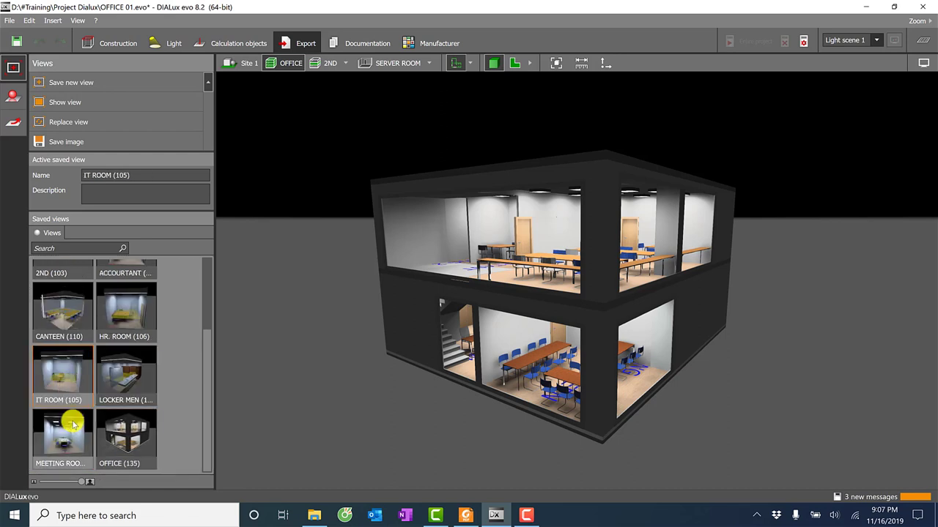
key("Delete")
key("Delete")
left_click(89, 378)
key("Delete")
left_click(120, 378)
key("Delete")
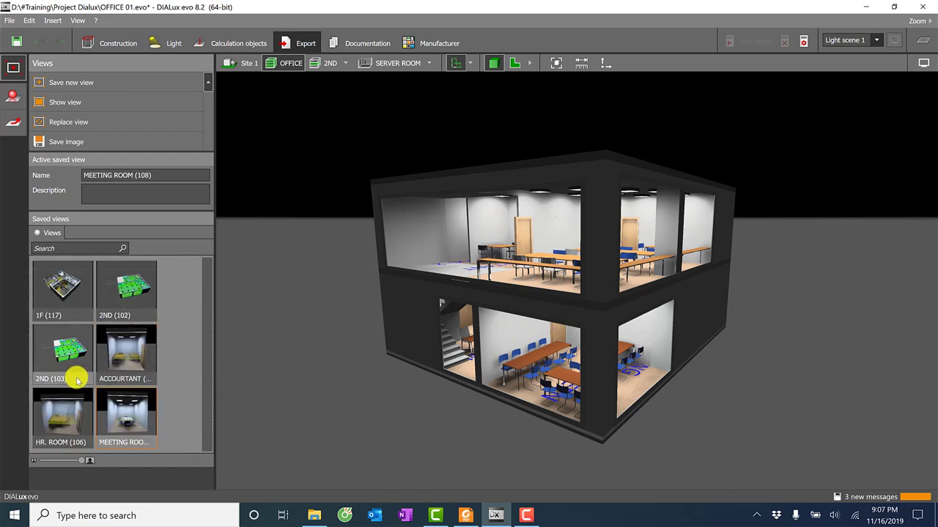
left_click(70, 357)
key("Delete")
key("Delete")
left_click(105, 308)
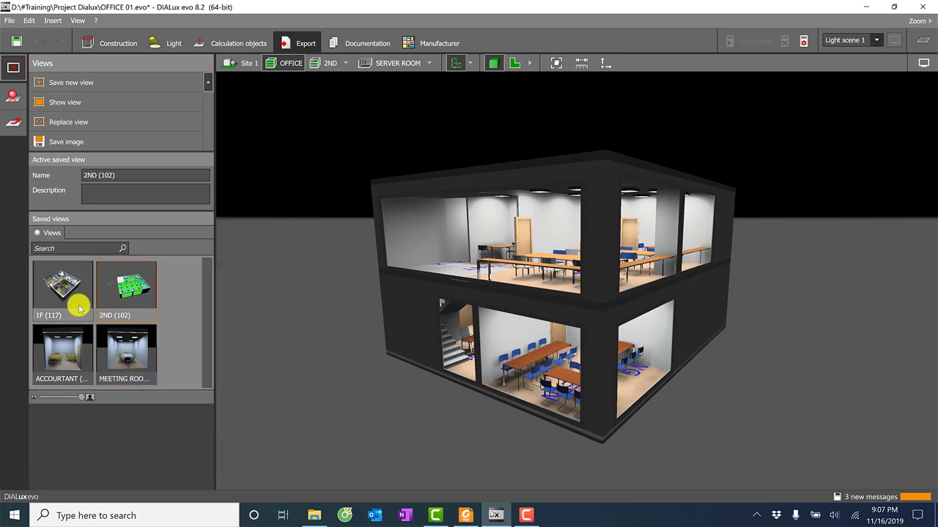
key("Delete")
left_click(77, 309)
key("Delete")
key("Delete")
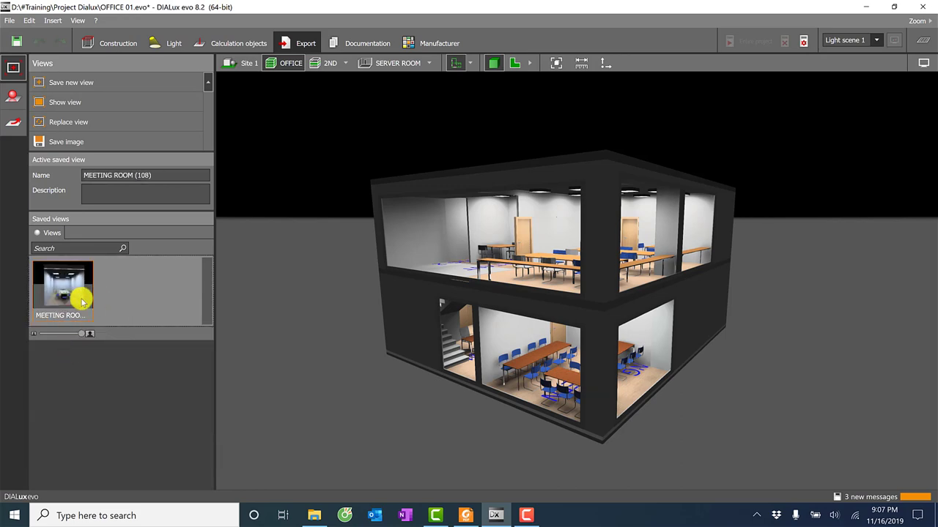
key("Delete")
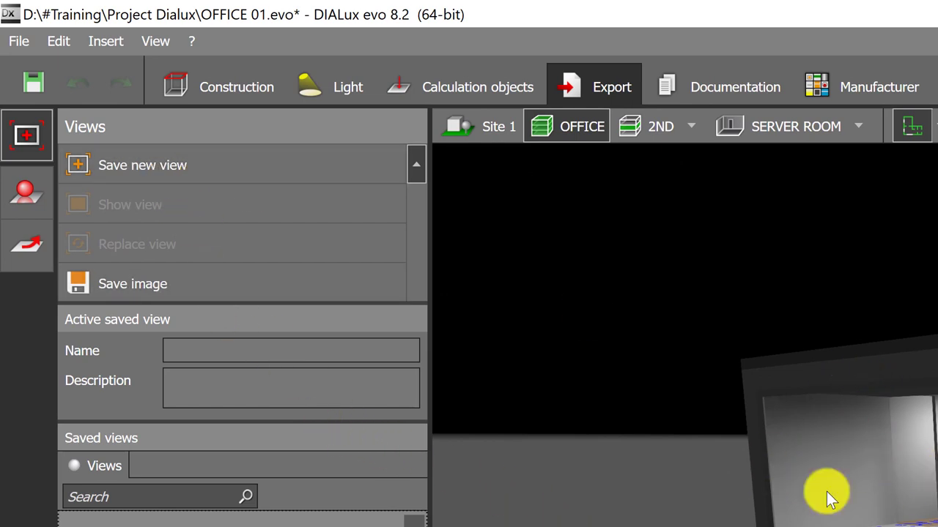
left_click(173, 166)
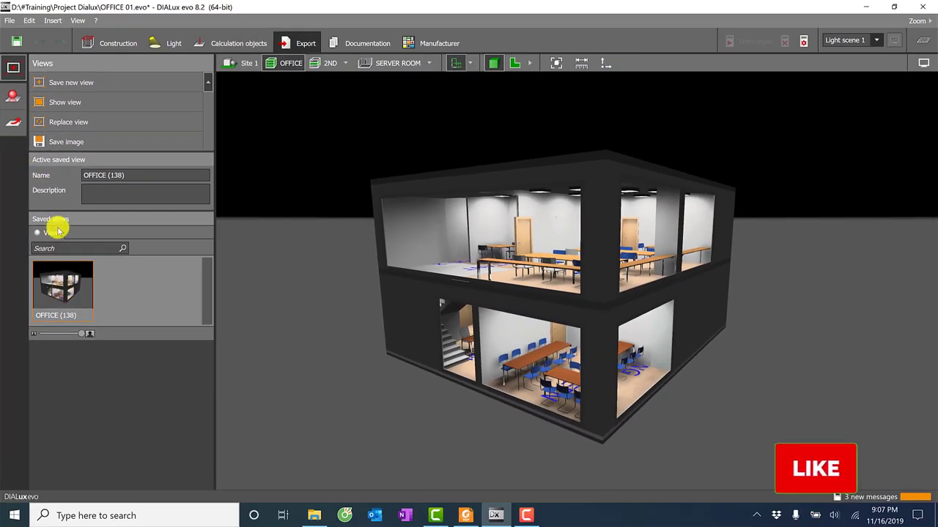
Raytrace the OFFICE view at 3200 x 2400 pixels with expanded dynamic range.
left_click(11, 97)
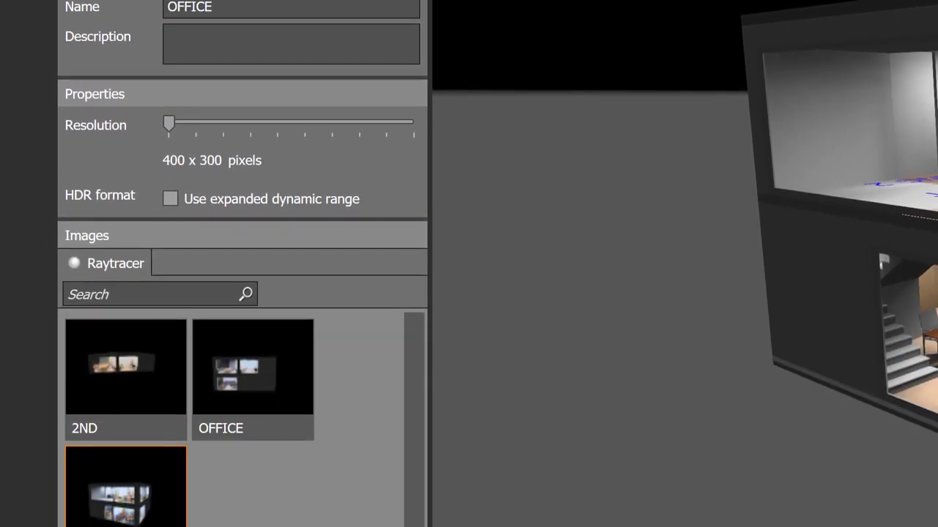
left_click(322, 406)
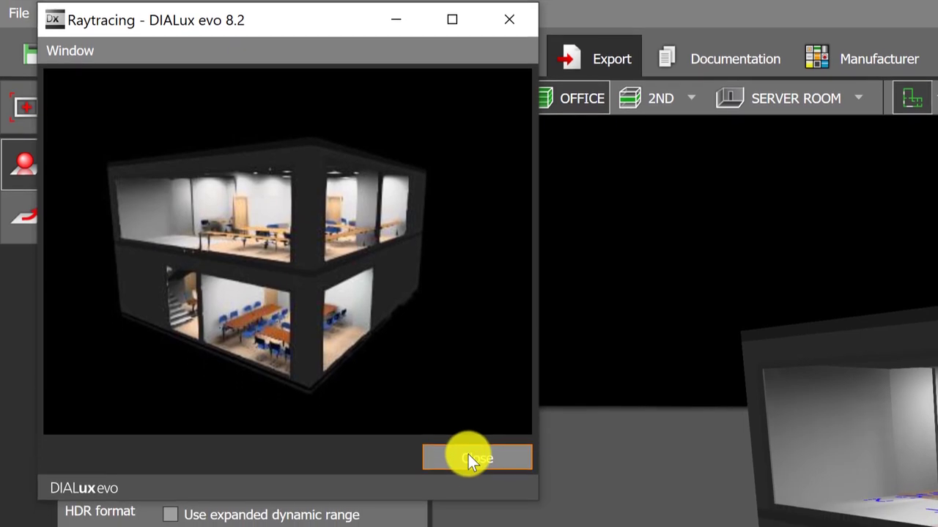
left_click(459, 489)
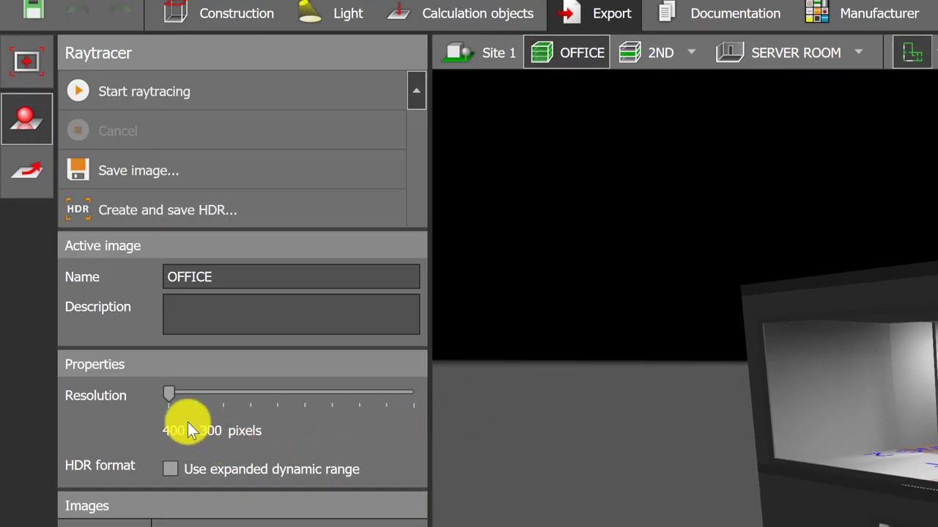
left_click_drag(170, 396, 400, 395)
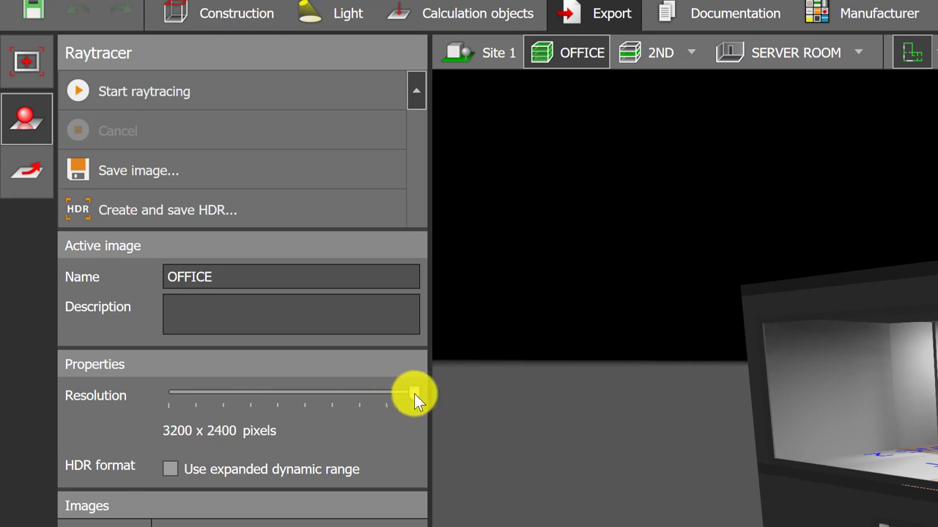
left_click(177, 473)
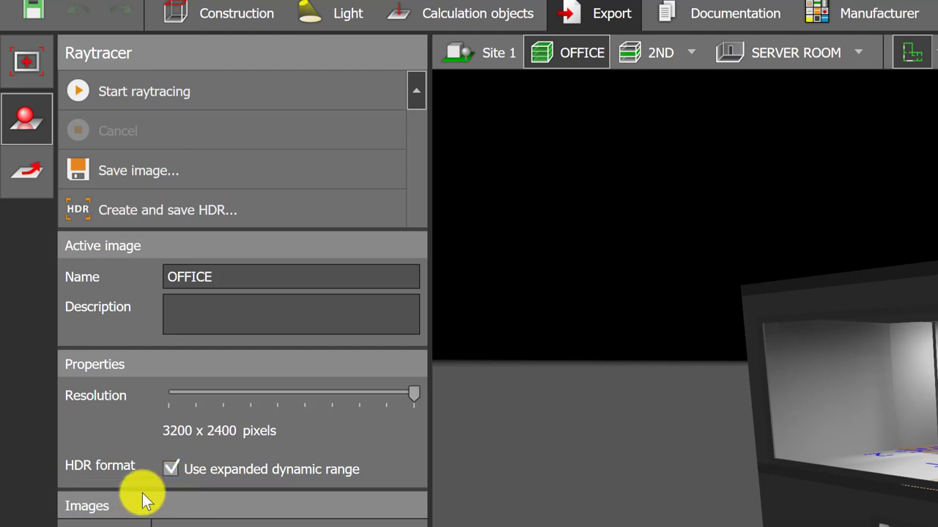
left_click(119, 82)
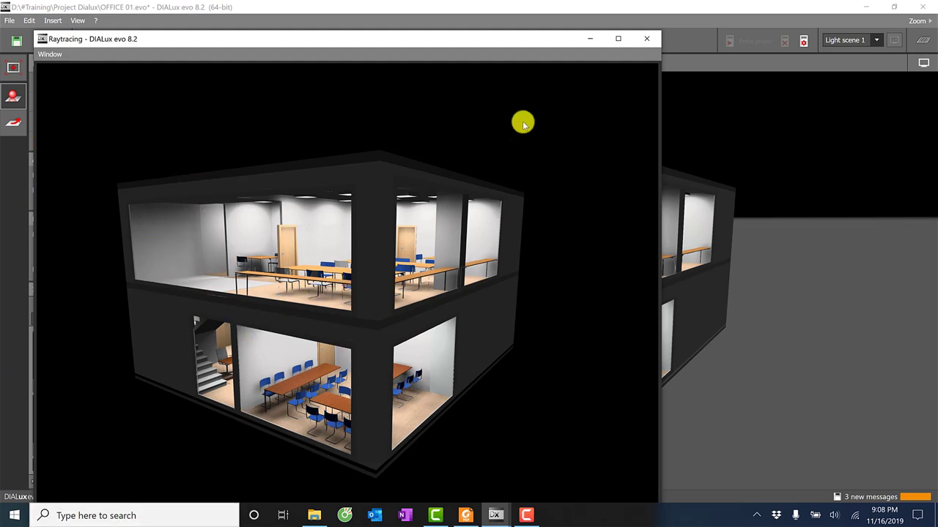
Close the finished Raytracing window and dismiss the save-project reminder.
left_click(645, 40)
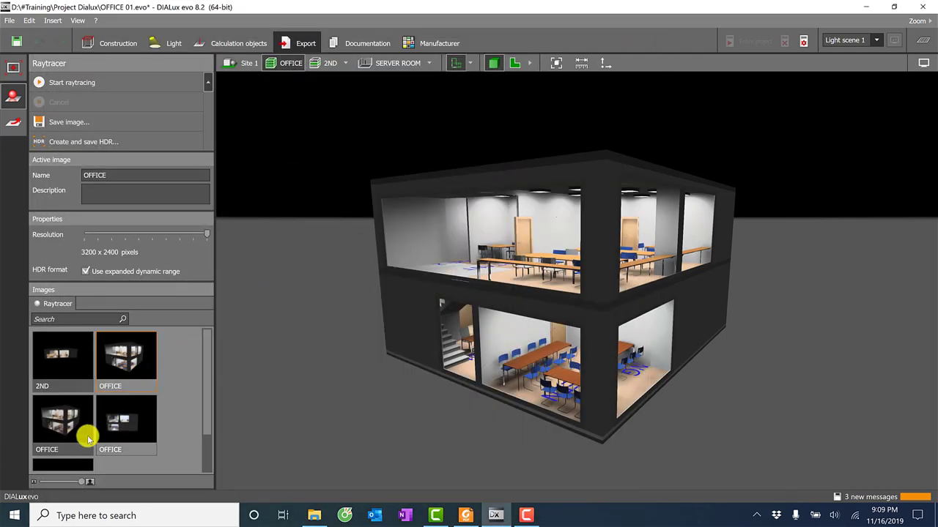
key("Escape")
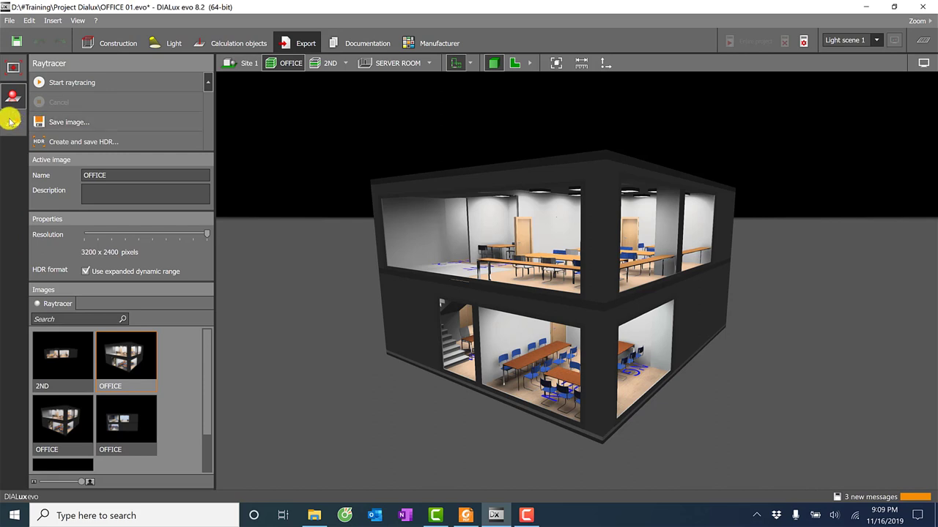
Switch to the 1F floor, orbit to a top-down view, and save it as 1F (139).
left_click(12, 68)
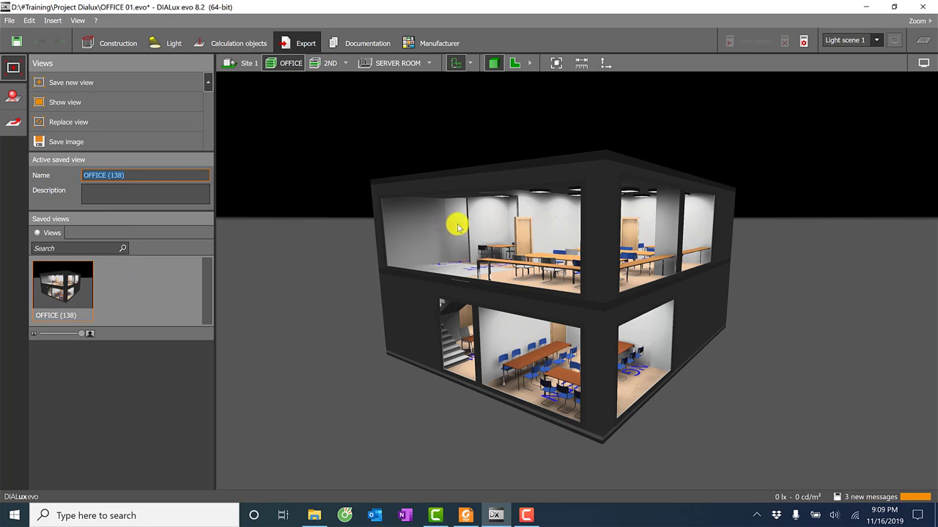
left_click(345, 66)
left_click(355, 99)
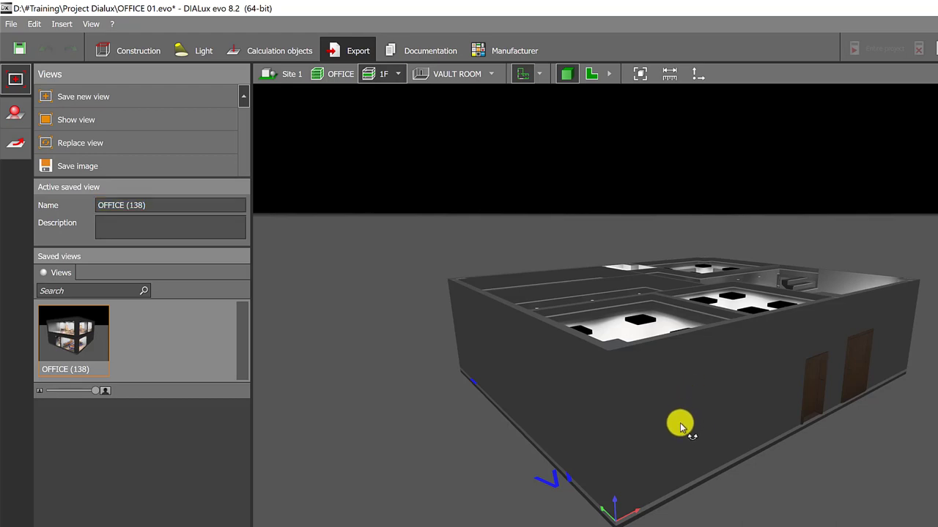
mouse_move(680, 426)
middle_mouse_down()
mouse_move(669, 446)
mouse_move(579, 446)
mouse_move(561, 469)
mouse_move(599, 480)
mouse_move(638, 464)
mouse_move(620, 473)
middle_mouse_up()
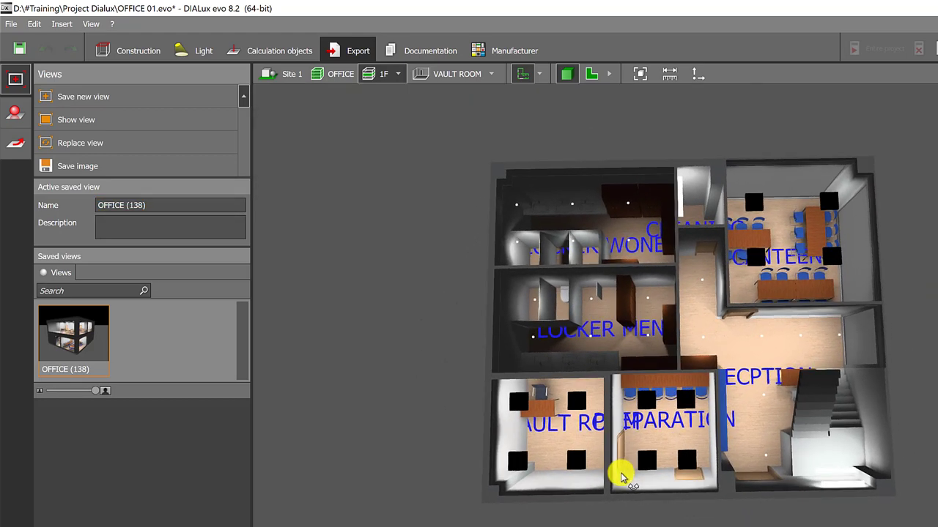
left_click(86, 99)
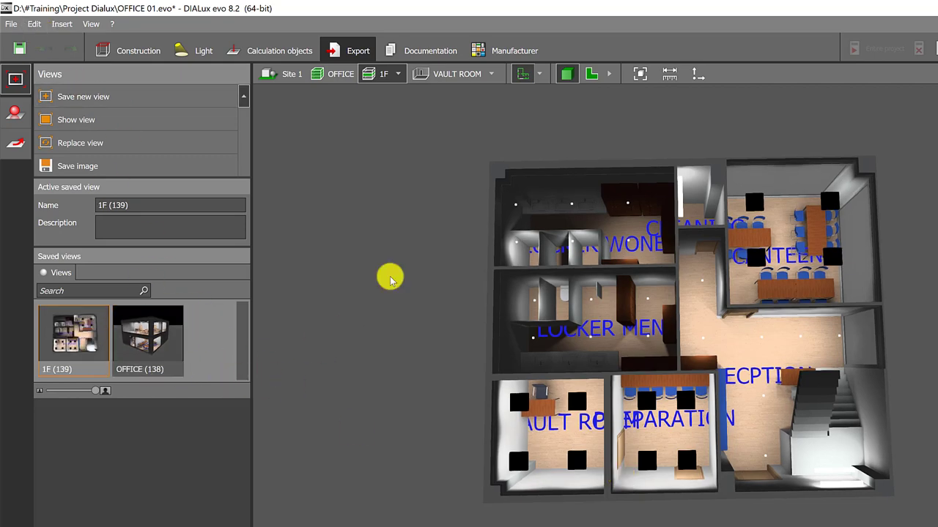
Save new views of the VAULT ROOM and a frontal view of the PREPARATION room.
left_click(480, 76)
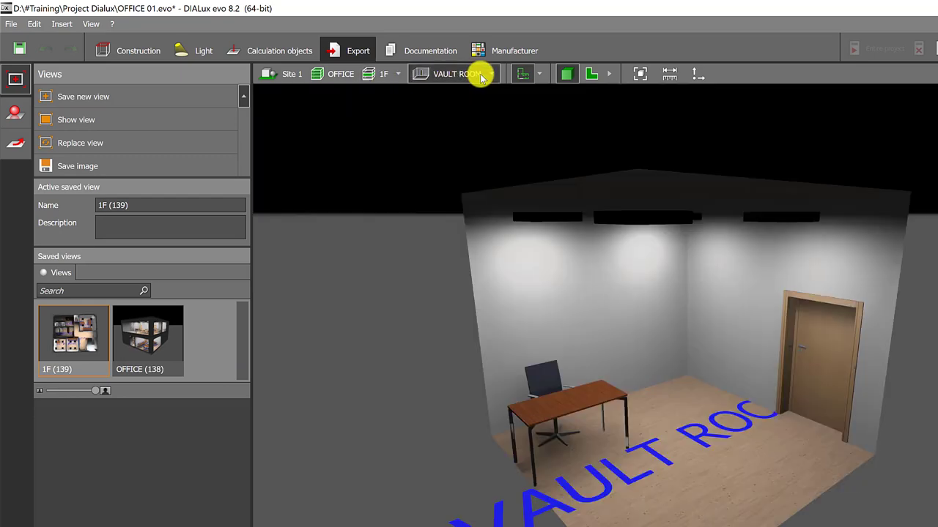
scroll(622, 325, "up", 2)
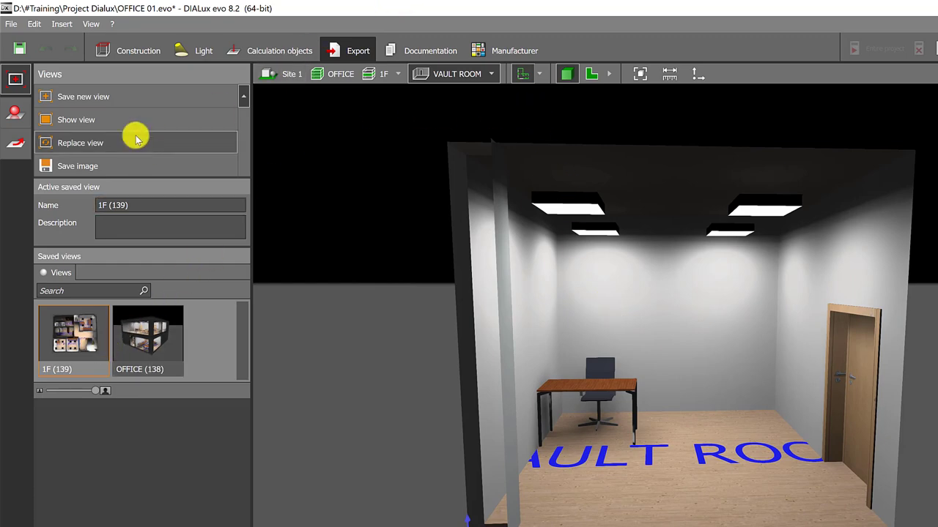
left_click(104, 96)
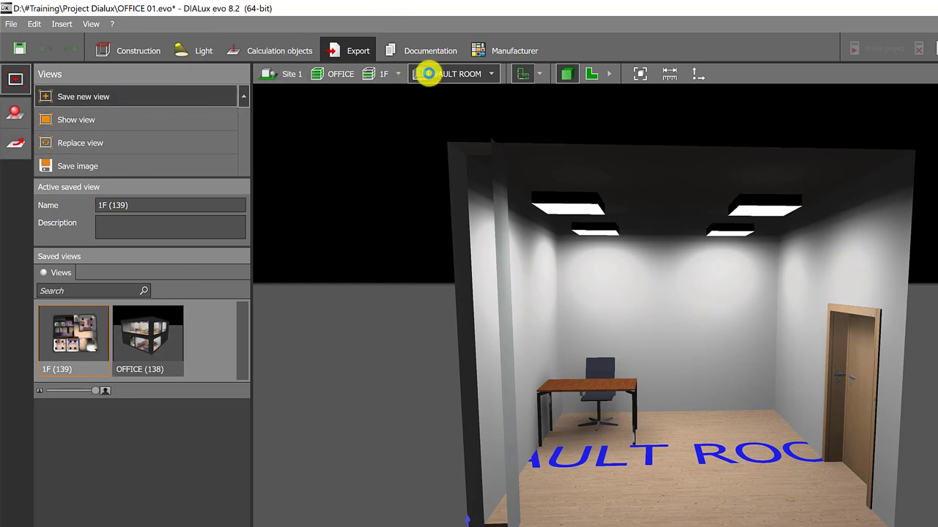
left_click(492, 76)
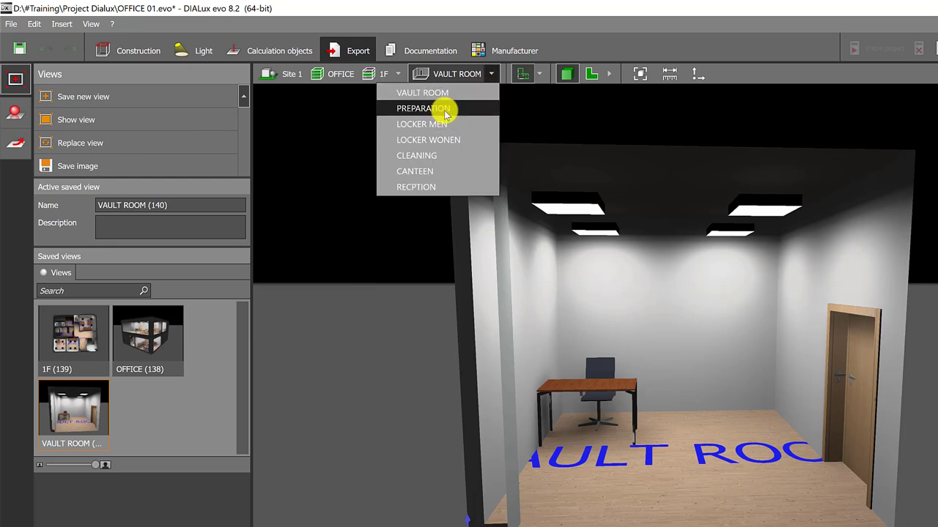
left_click(446, 108)
right_click_drag(638, 330, 578, 323)
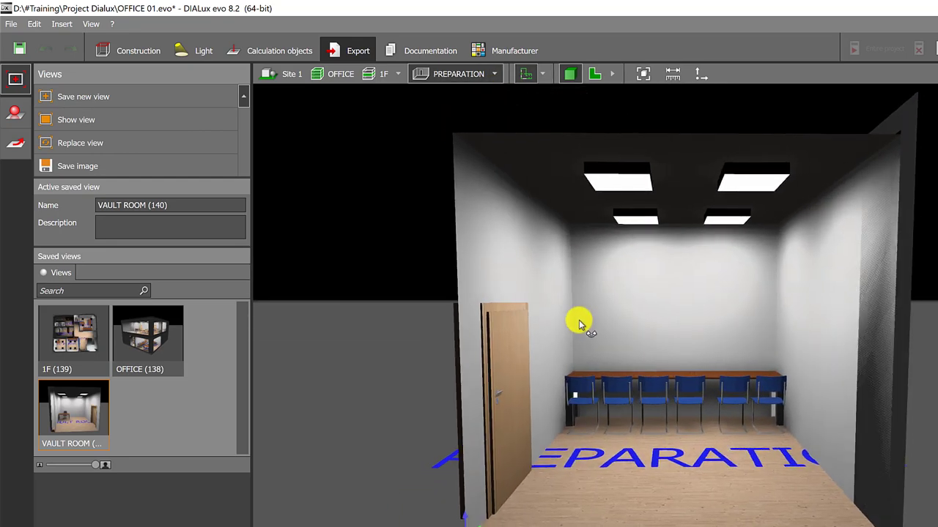
left_click(87, 101)
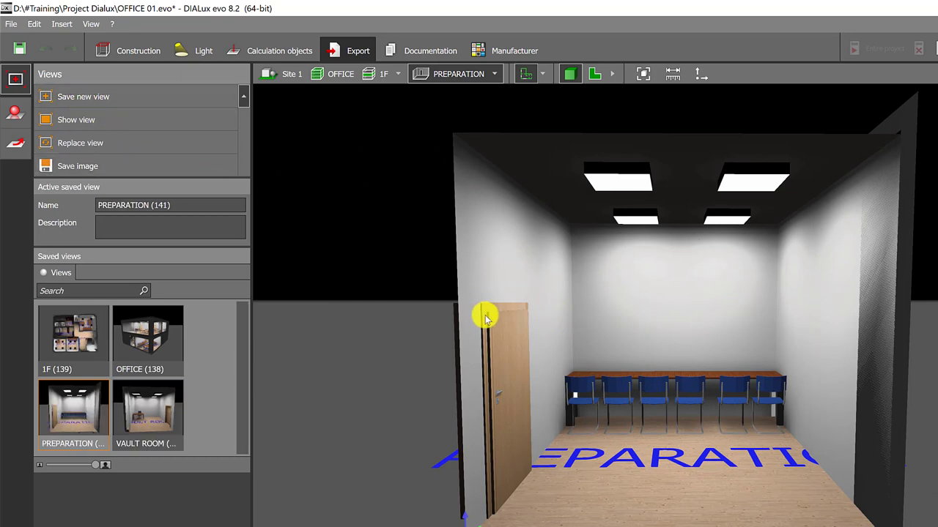
Switch to the LOCKER WONEN room, orbit around it, and save it as LOCKER WONEN (142).
left_click(491, 76)
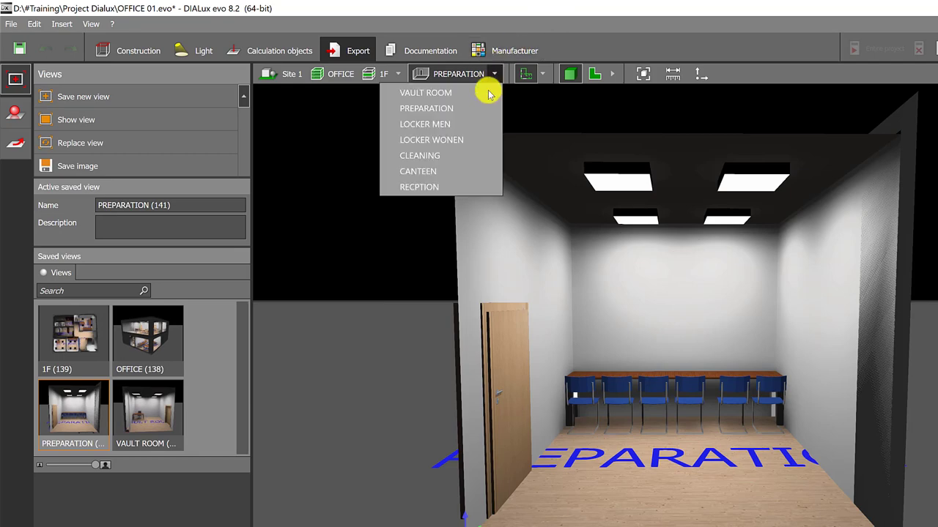
left_click(439, 140)
mouse_move(670, 350)
left_mouse_down()
mouse_move(620, 372)
mouse_move(518, 341)
mouse_move(576, 433)
mouse_move(570, 473)
mouse_move(565, 465)
left_mouse_up()
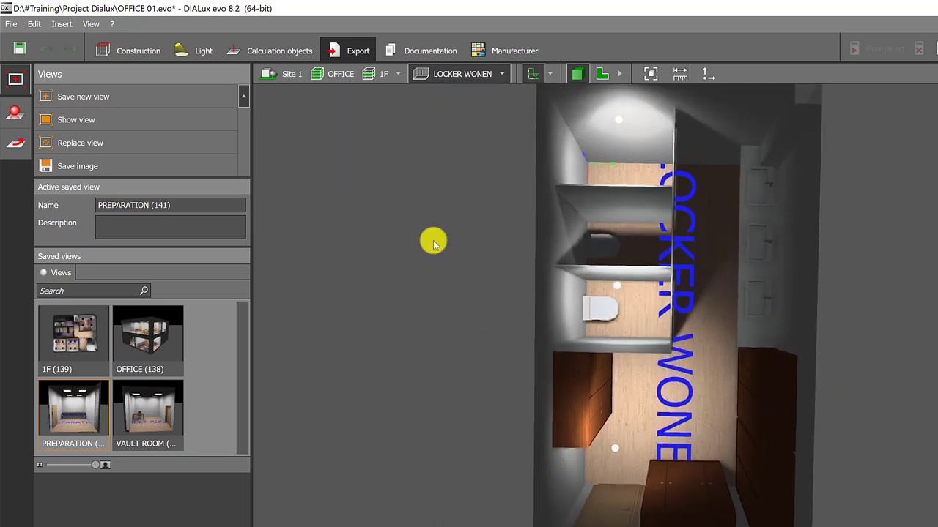
left_click(74, 98)
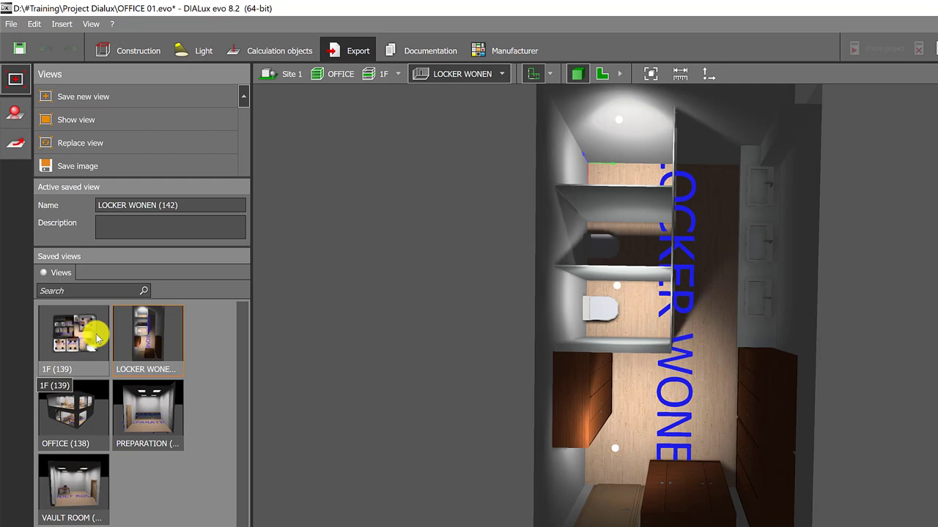
In the Documentation workspace, open the page settings for CANTEEN's Views page.
left_click(396, 50)
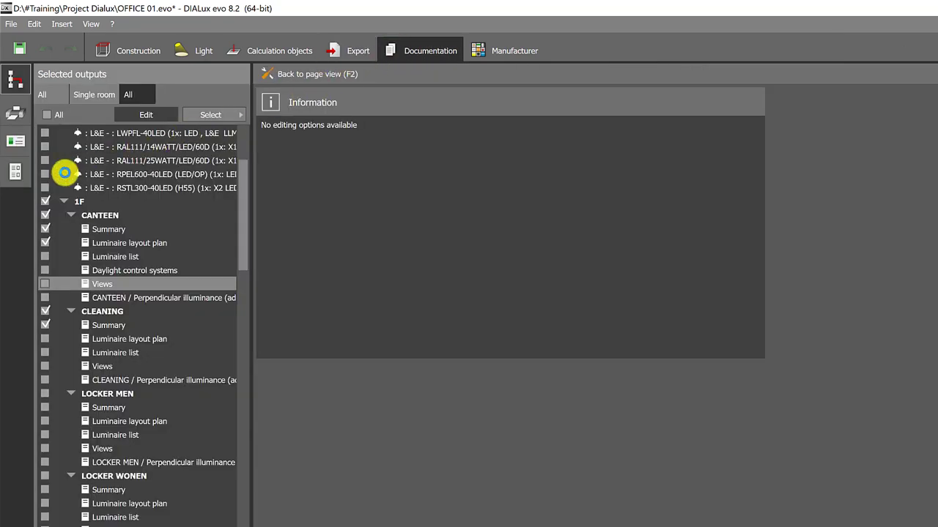
left_click(87, 218)
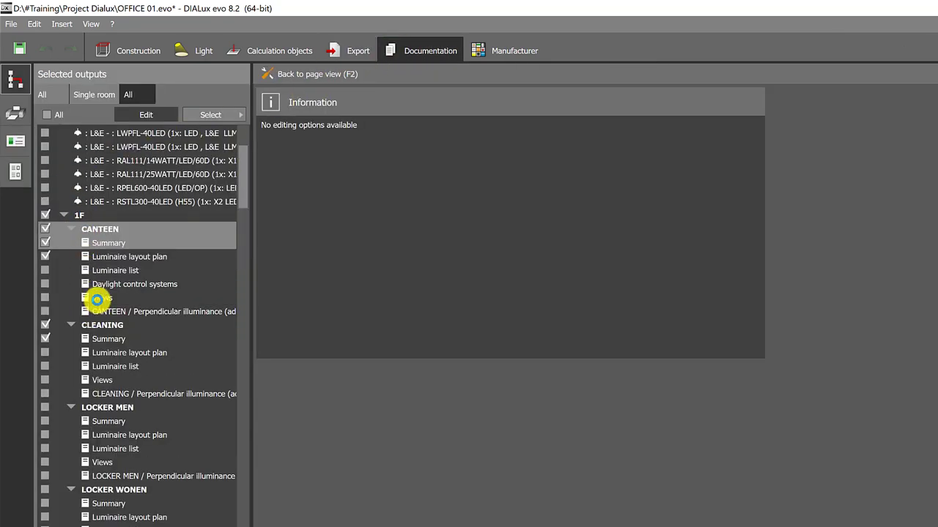
left_click(97, 299)
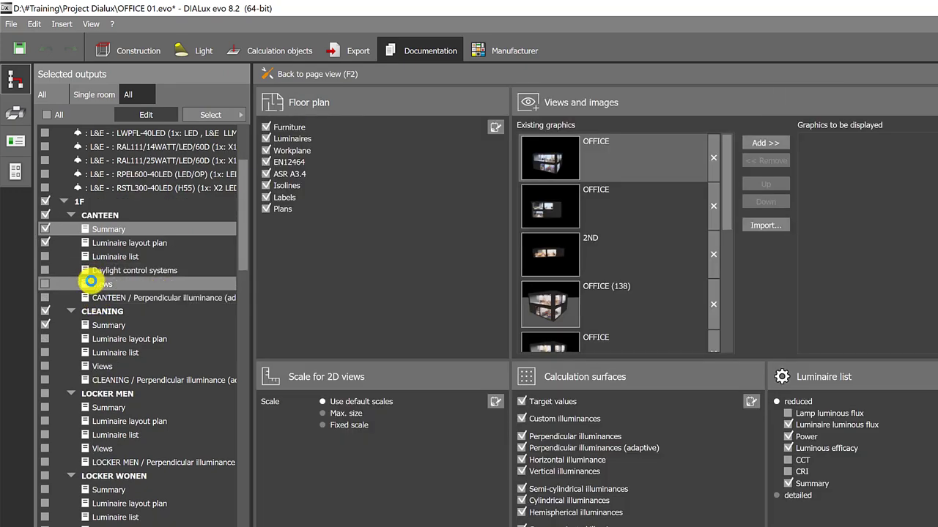
left_click(90, 280)
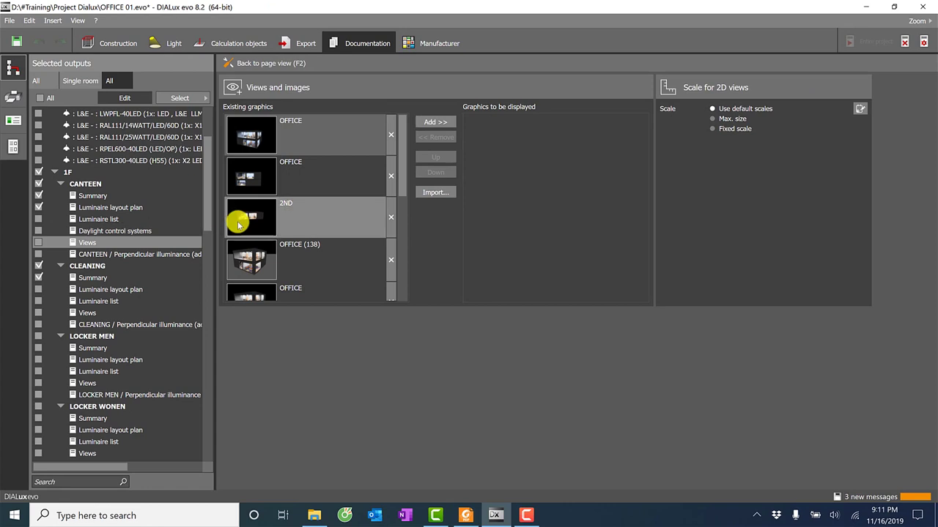
scroll(265, 254, "down", 2)
scroll(259, 261, "down", 2)
scroll(269, 269, "down", 2)
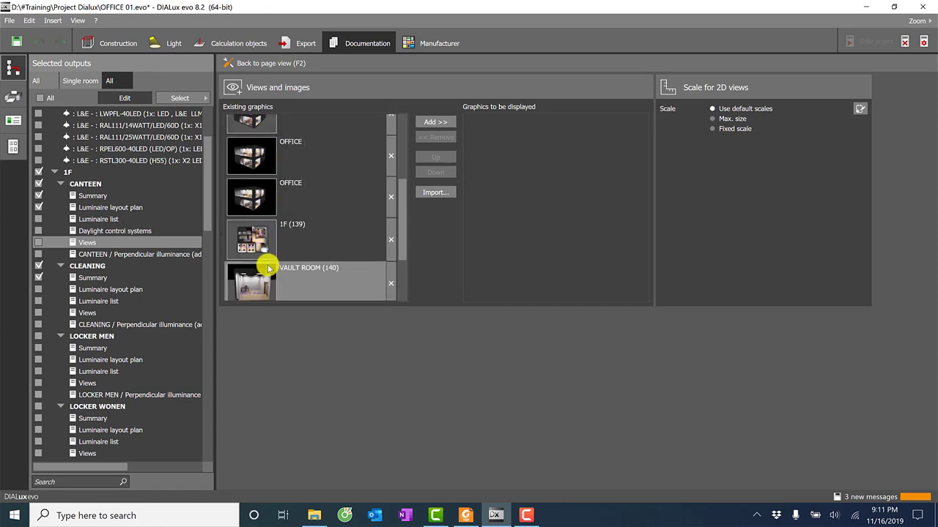
scroll(269, 269, "down", 2)
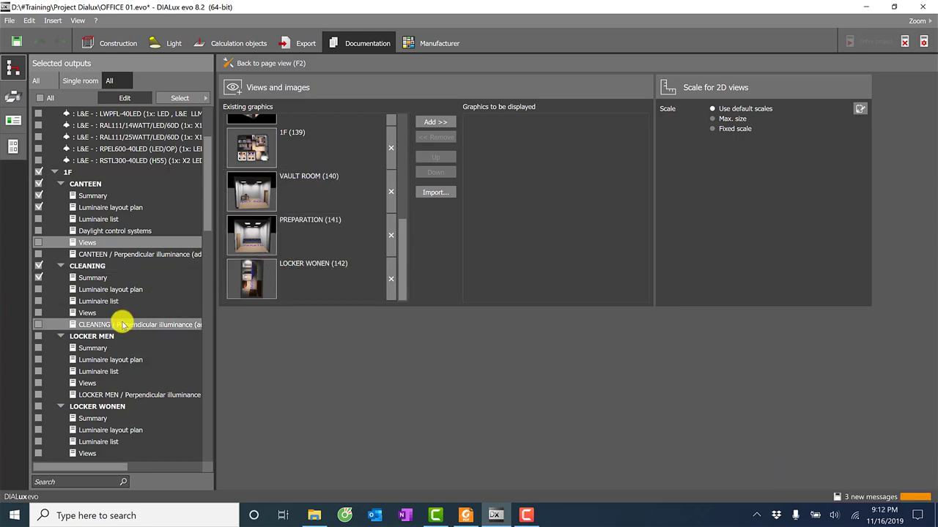
Open LOCKER WONEN's Views page settings and add LOCKER WONEN (142) to the displayed graphics.
left_click(93, 452)
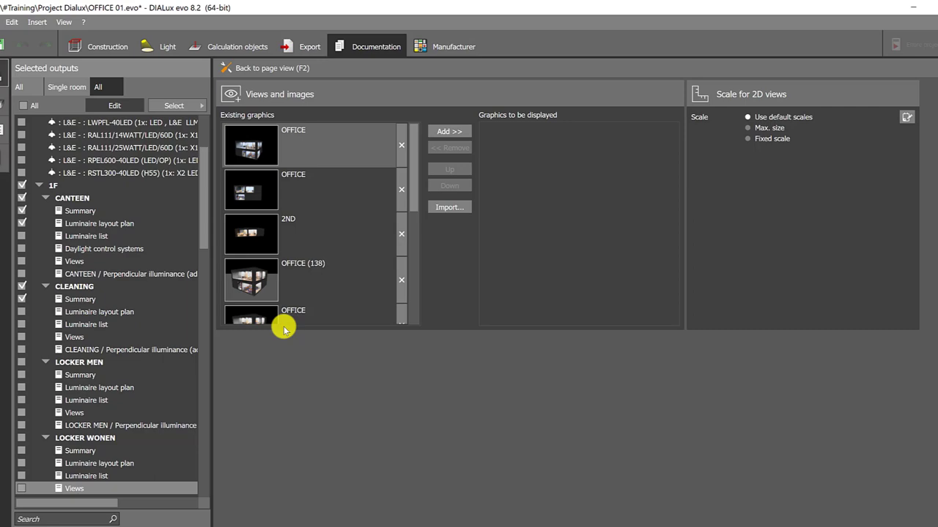
scroll(282, 286, "down", 2)
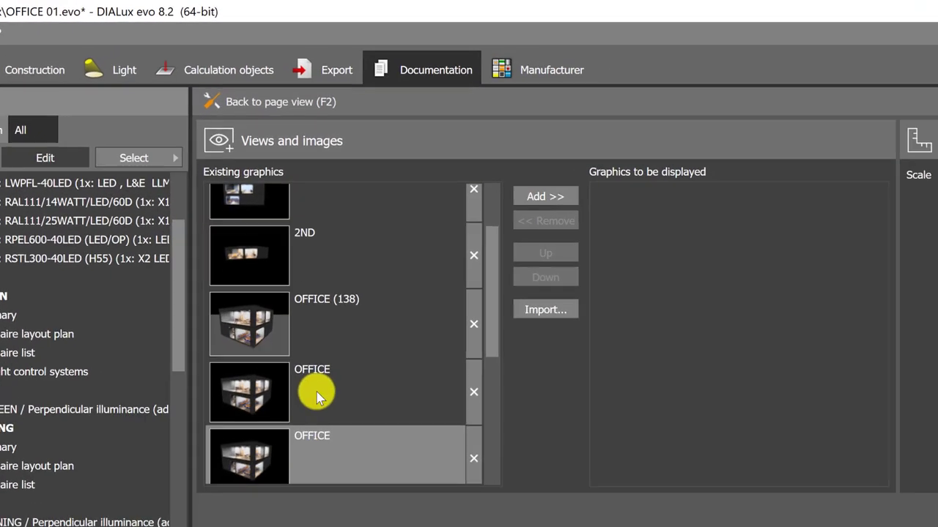
scroll(282, 269, "down", 3)
scroll(299, 463, "down", 2)
scroll(302, 473, "down", 1)
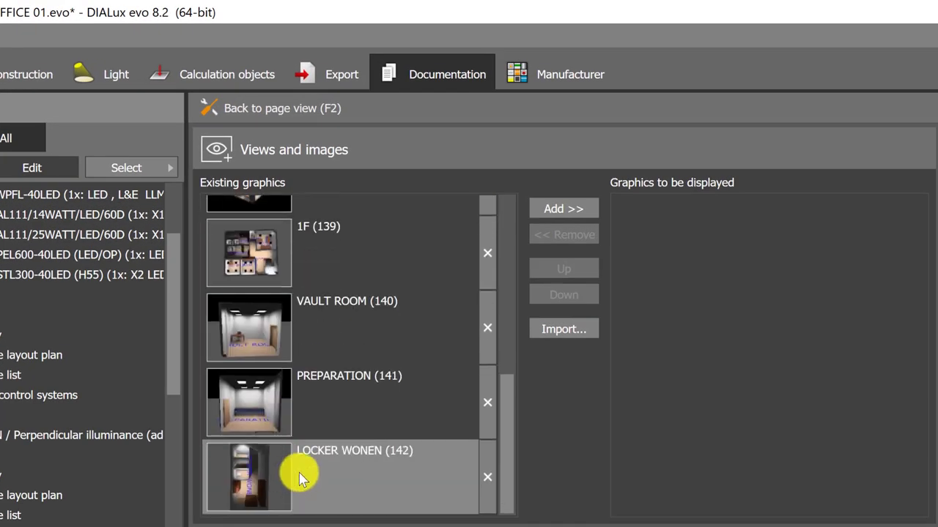
left_click(560, 209)
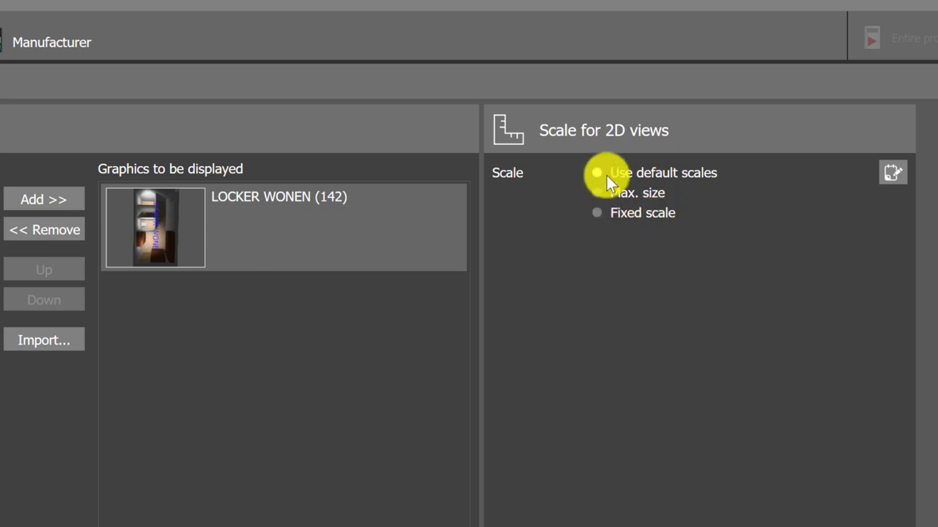
Check the scale-application options for LOCKER WONEN (142), leaving the default scales.
left_click(886, 173)
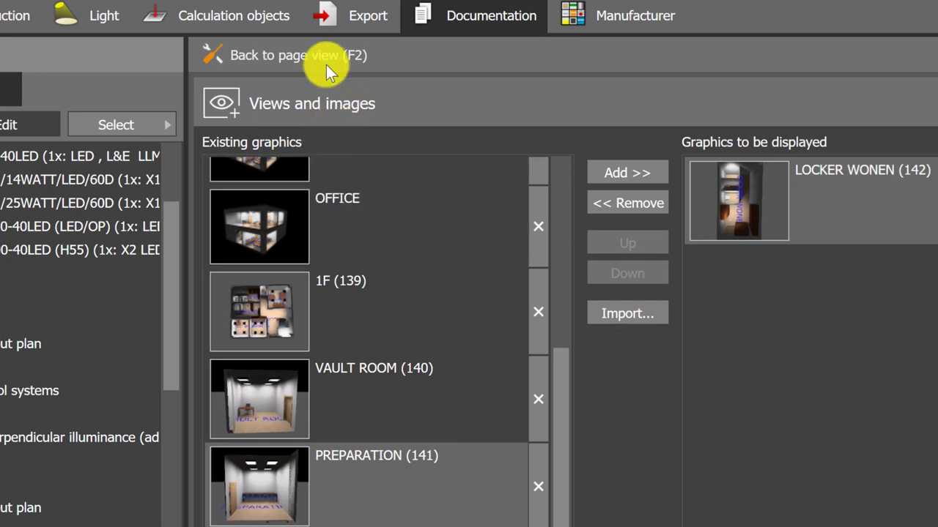
View the LOCKER WONEN Views page at 140% zoom, then open PREPARATION > Views.
left_click(323, 58)
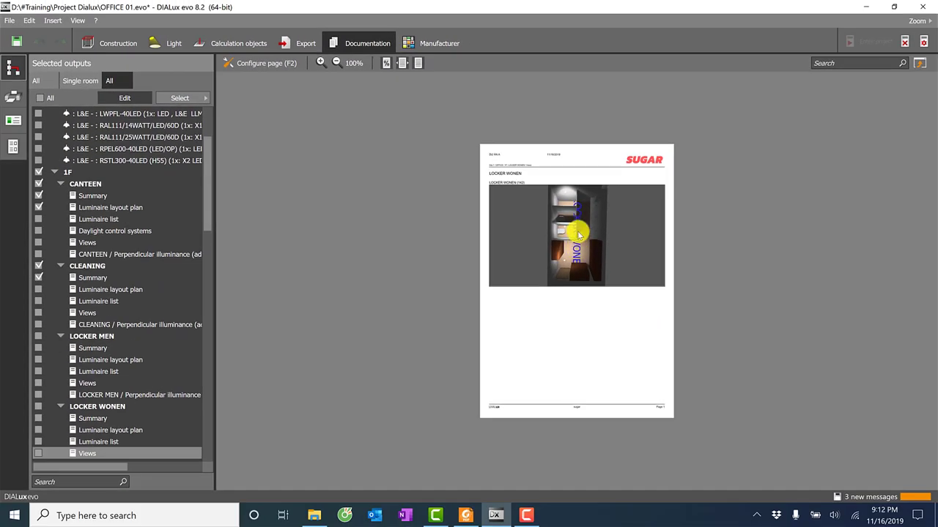
scroll(578, 250, "up", 2)
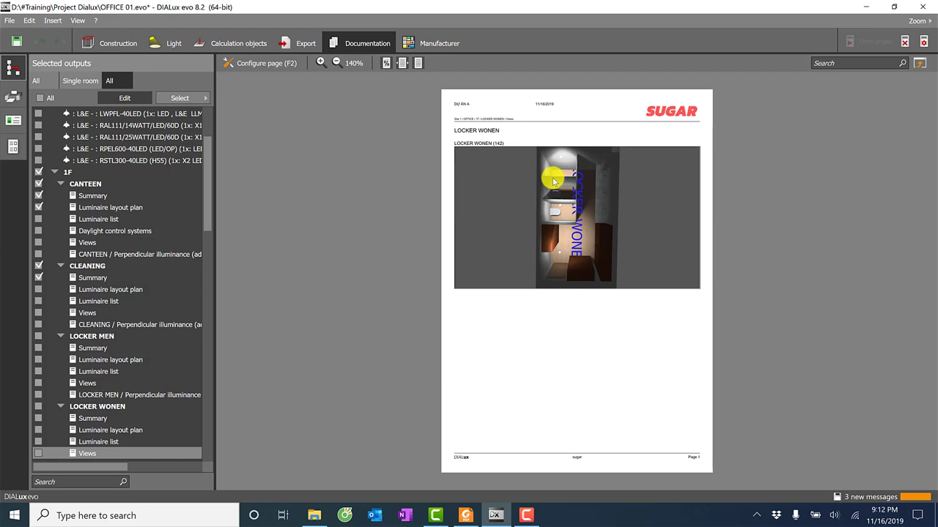
scroll(168, 383, "down", 1)
scroll(139, 398, "down", 2)
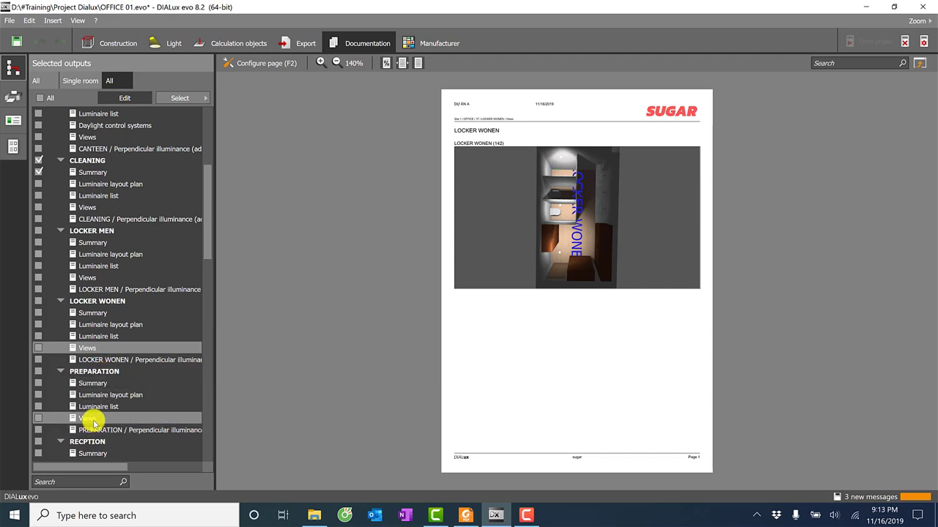
left_click(91, 419)
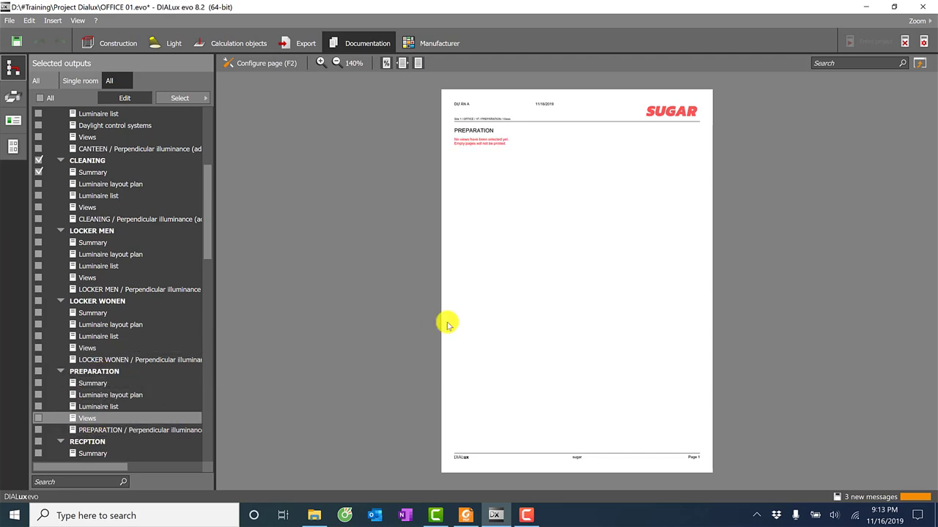
Add the PREPARATION (141) render to the PREPARATION Views page and check the page preview.
left_click(263, 63)
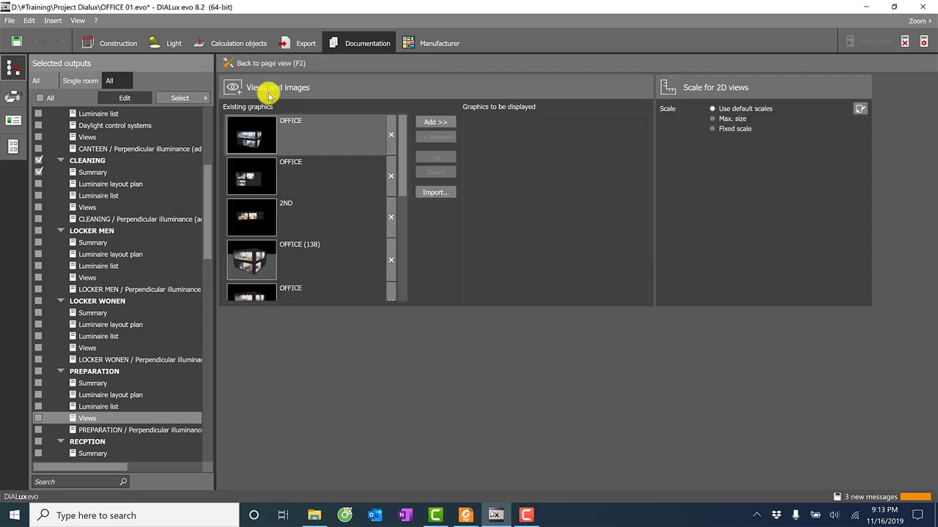
scroll(299, 211, "down", 2)
scroll(279, 261, "down", 3)
scroll(286, 267, "down", 1)
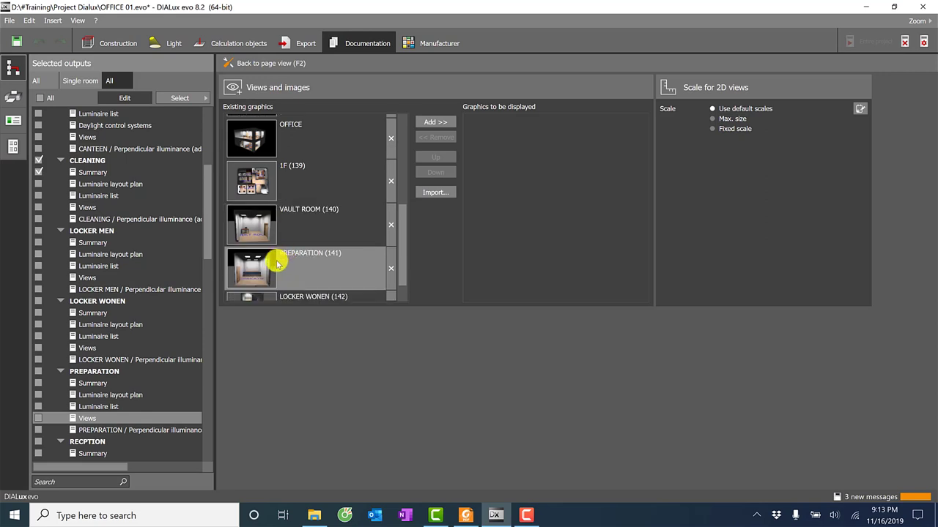
left_click(437, 122)
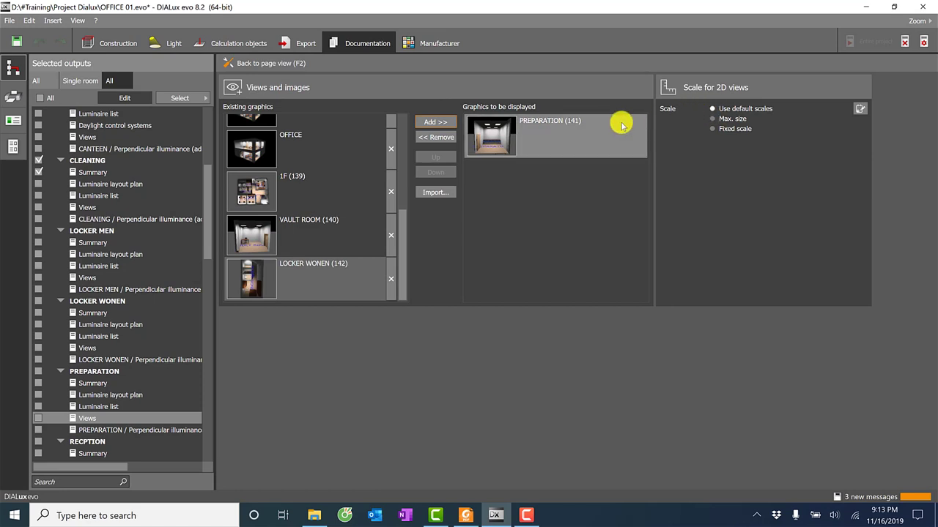
left_click(250, 64)
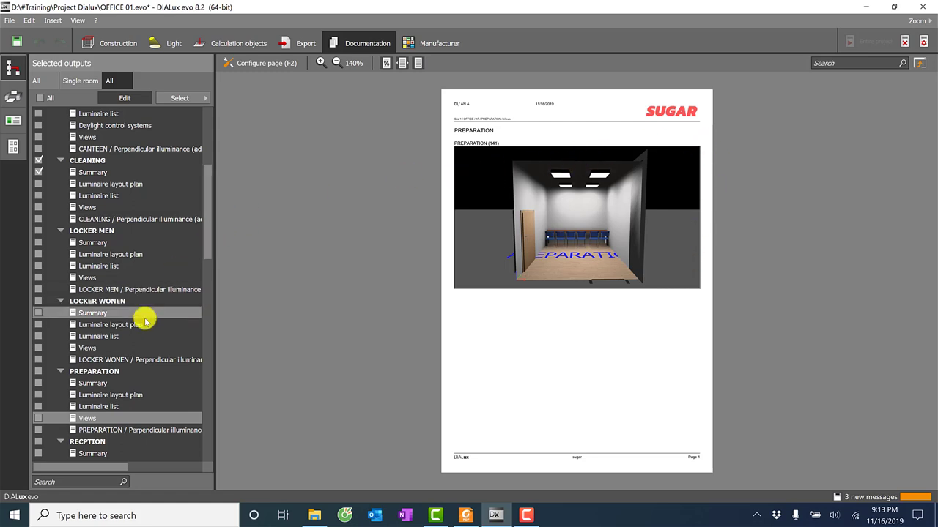
Scroll through the current report page preview.
scroll(149, 344, "down", 2)
scroll(128, 381, "down", 2)
scroll(106, 390, "down", 2)
scroll(105, 385, "down", 2)
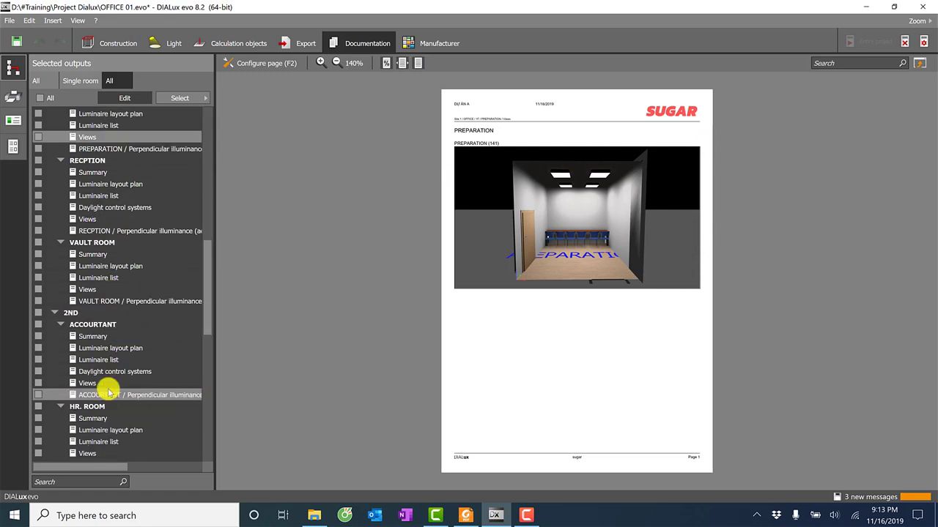
scroll(105, 387, "down", 2)
scroll(117, 385, "up", 5)
scroll(121, 370, "up", 5)
scroll(120, 344, "up", 6)
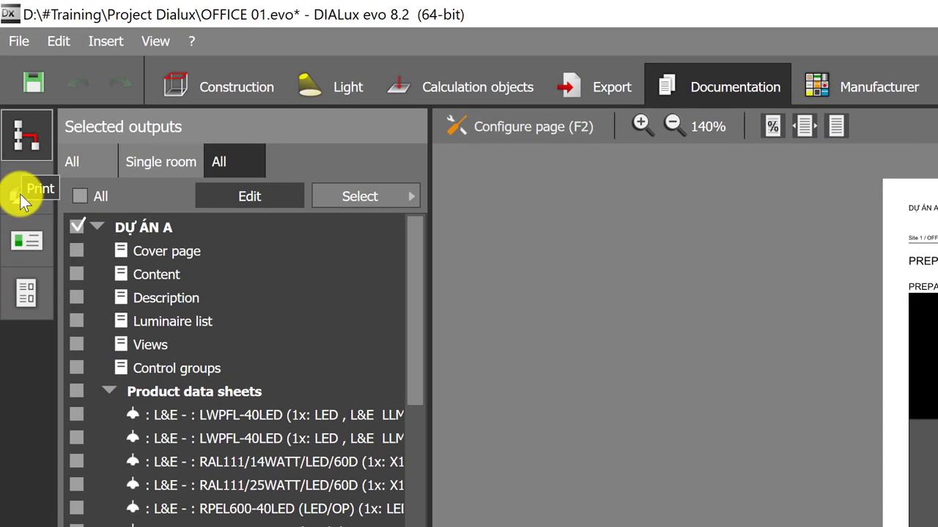
Page through the Print preview, then return to the Selected outputs list.
left_click(13, 107)
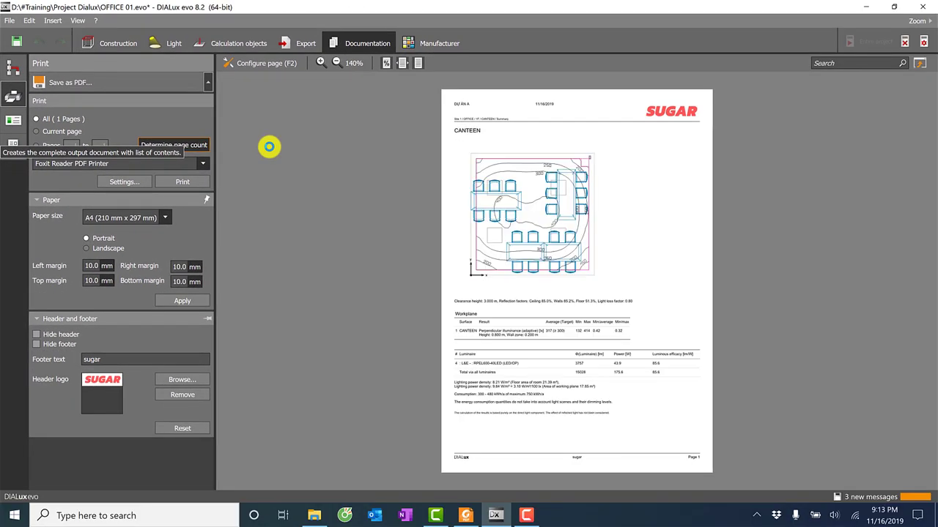
scroll(540, 254, "down", 1)
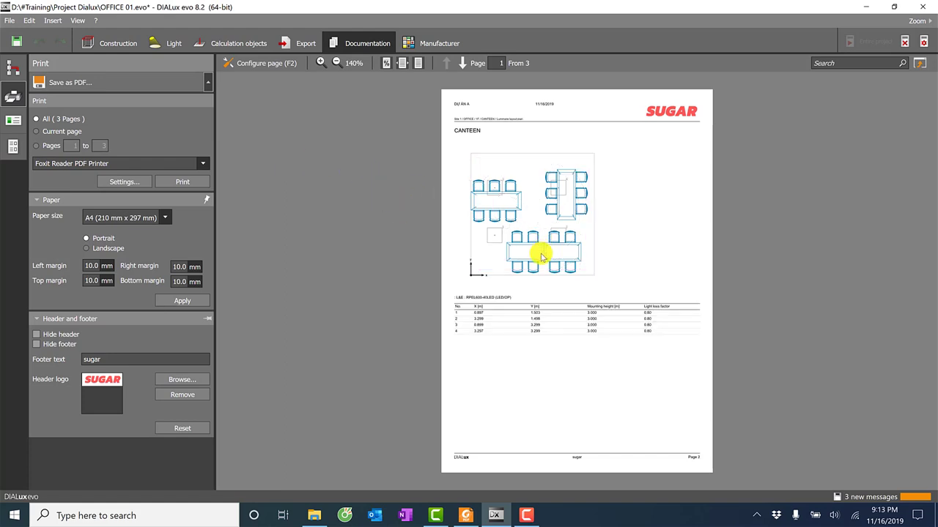
scroll(541, 253, "down", 1)
scroll(541, 256, "up", 1)
scroll(540, 219, "up", 1)
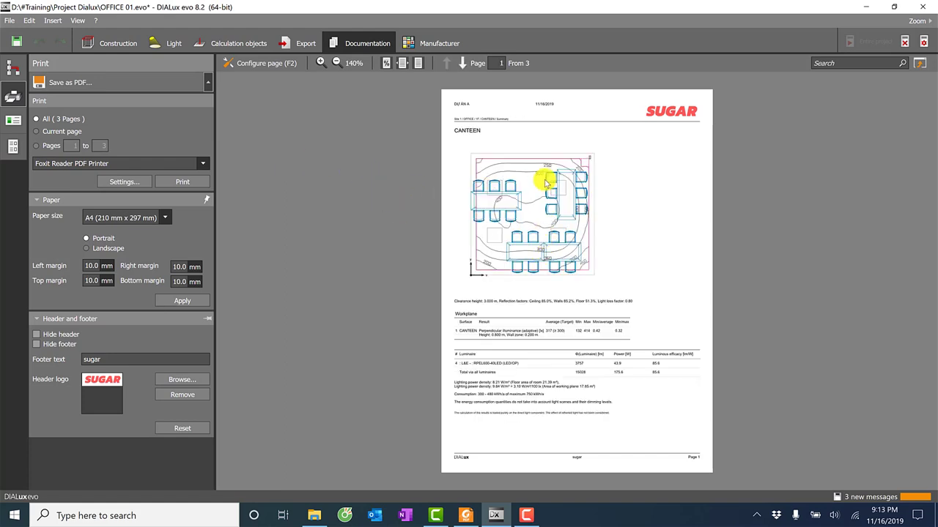
scroll(542, 220, "down", 1)
scroll(550, 252, "down", 1)
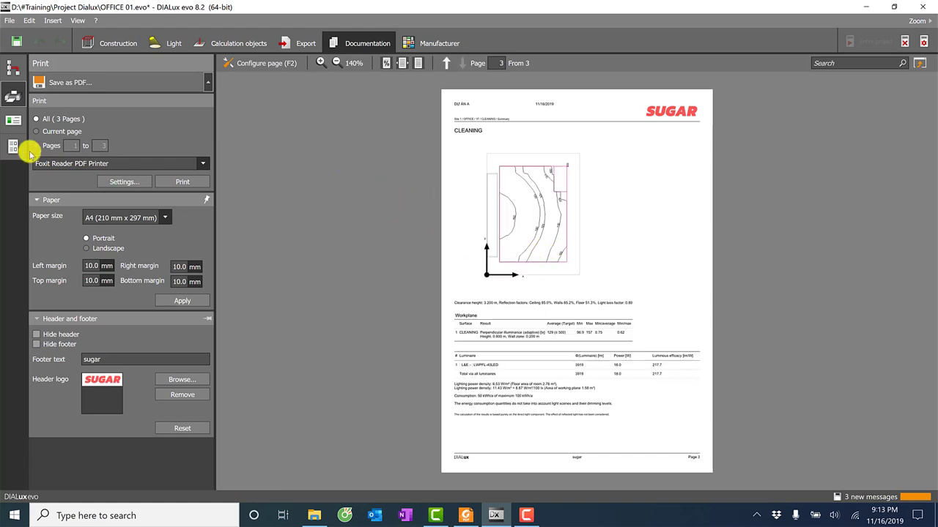
left_click(12, 67)
left_click(74, 300)
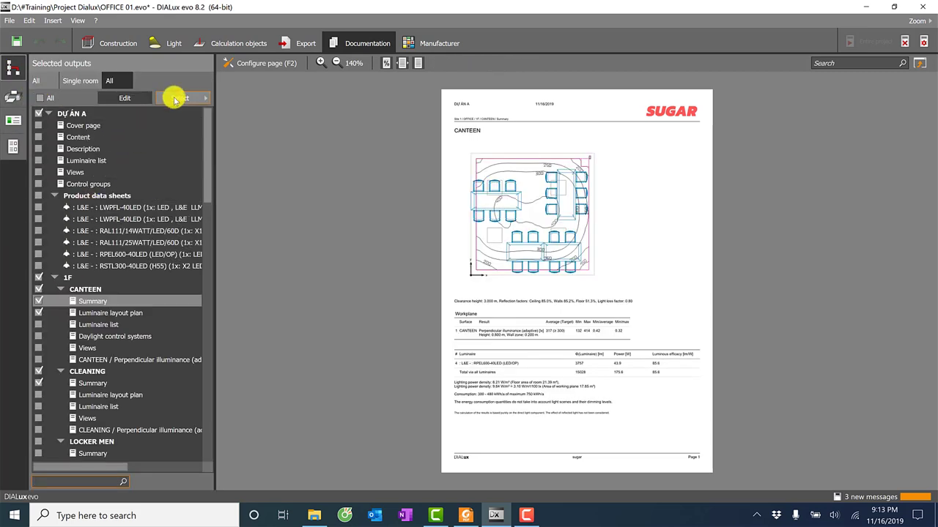
Apply the Default output template and bring up printing of all 98 pages via Foxit Reader PDF Printer.
left_click(181, 98)
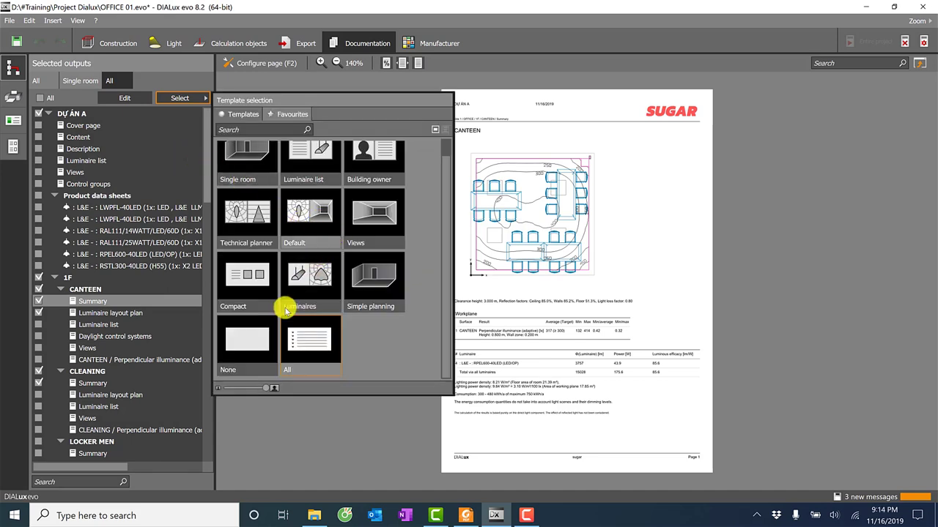
left_click(304, 220)
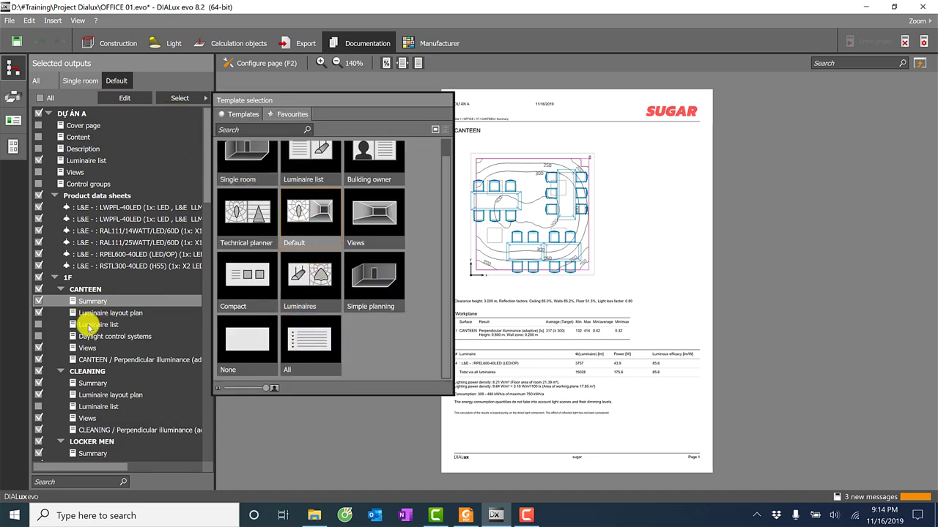
left_click(16, 102)
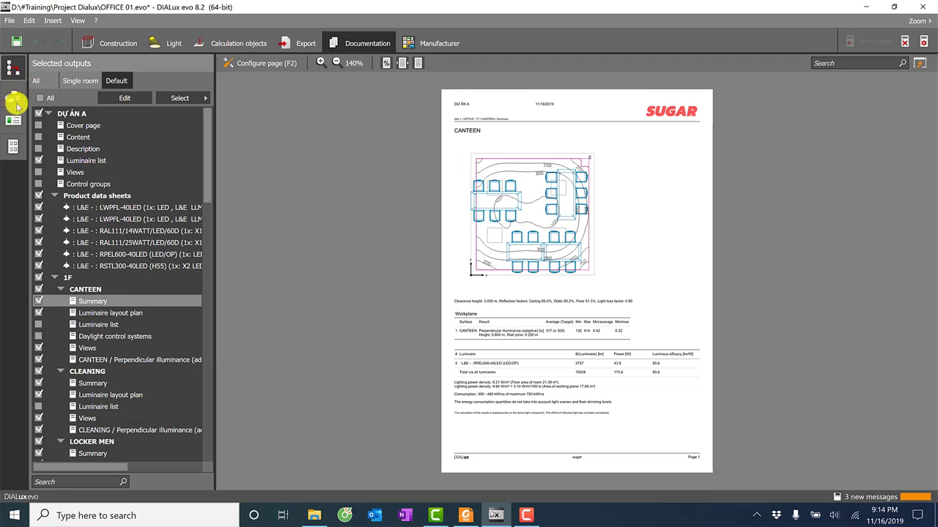
left_click(15, 101)
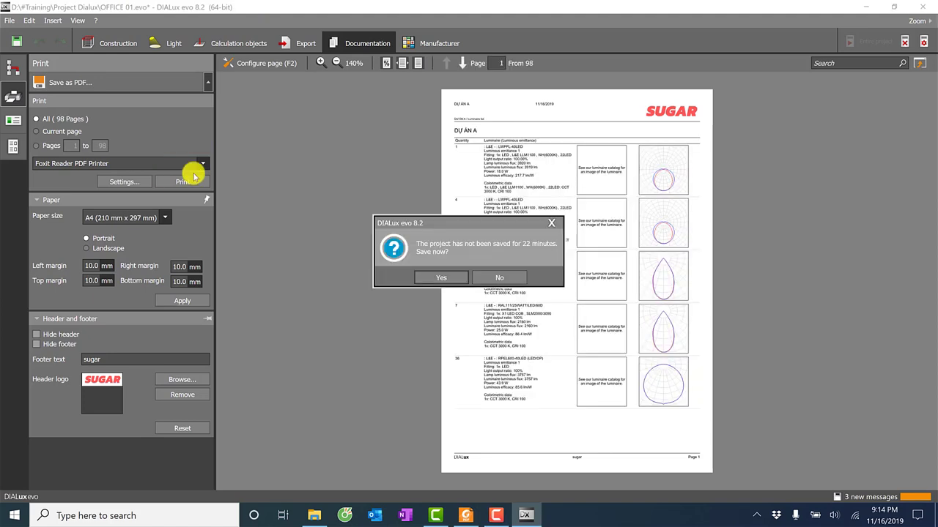
Decline the 'Save now?' prompt and scroll down through the 98-page print preview.
left_click(498, 278)
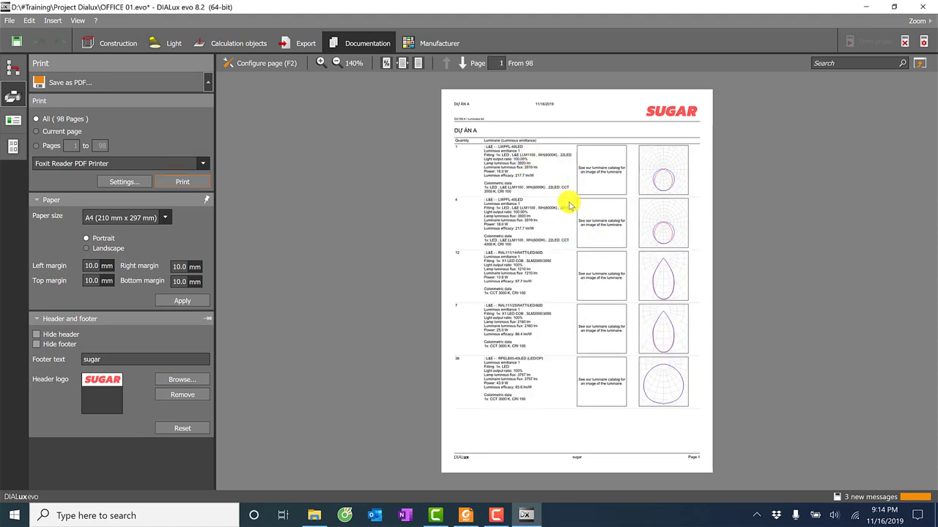
scroll(561, 205, "down", 1)
scroll(564, 235, "down", 1)
scroll(571, 252, "down", 2)
scroll(577, 264, "down", 2)
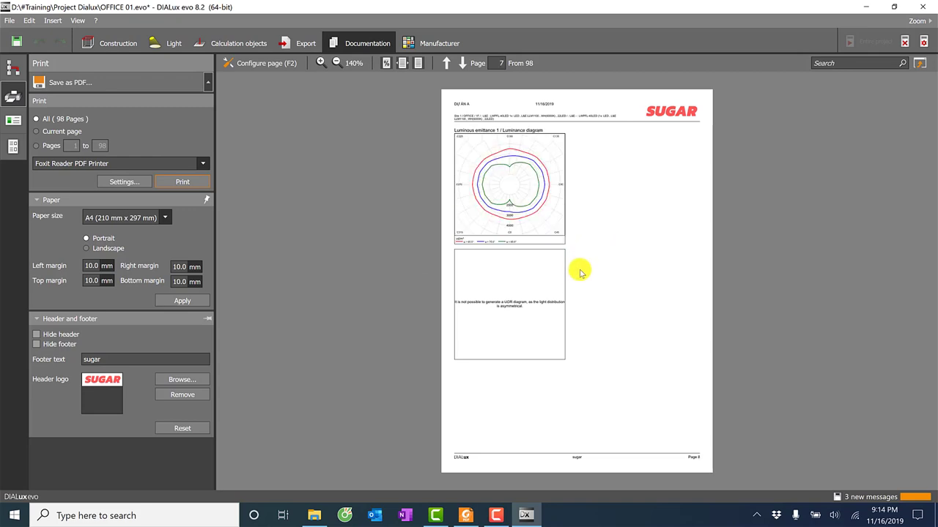
scroll(579, 272, "down", 2)
scroll(582, 279, "down", 2)
scroll(583, 283, "down", 2)
scroll(584, 284, "down", 2)
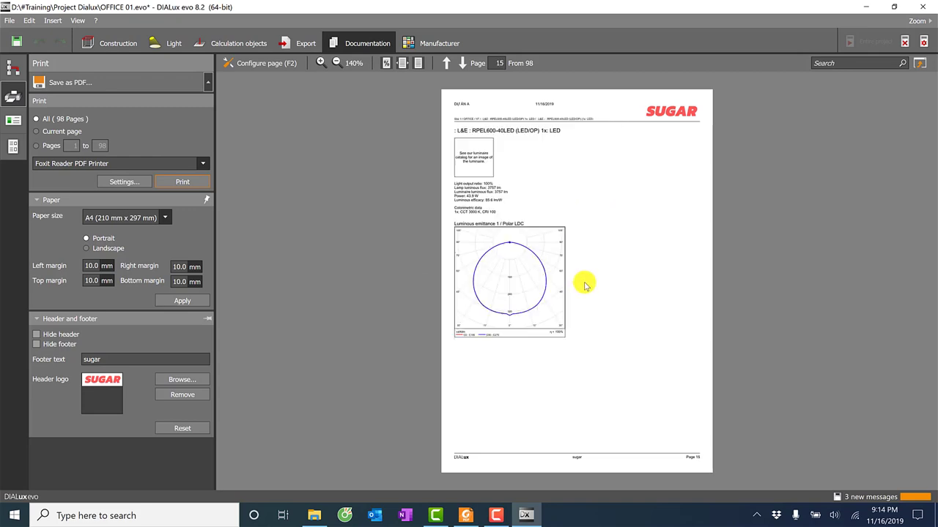
scroll(585, 284, "down", 1)
scroll(586, 285, "down", 1)
scroll(587, 286, "down", 2)
scroll(587, 286, "down", 2)
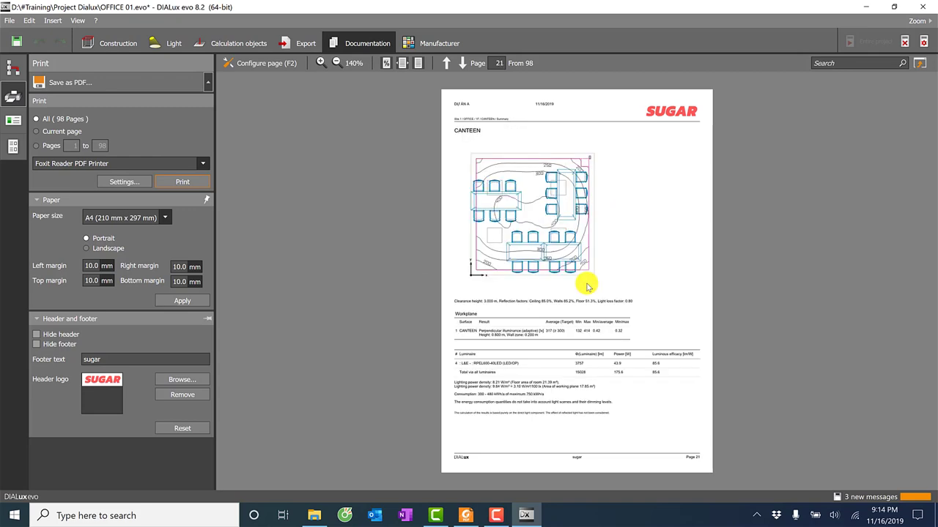
scroll(587, 286, "down", 2)
scroll(587, 286, "down", 2)
scroll(586, 285, "down", 1)
scroll(587, 286, "down", 2)
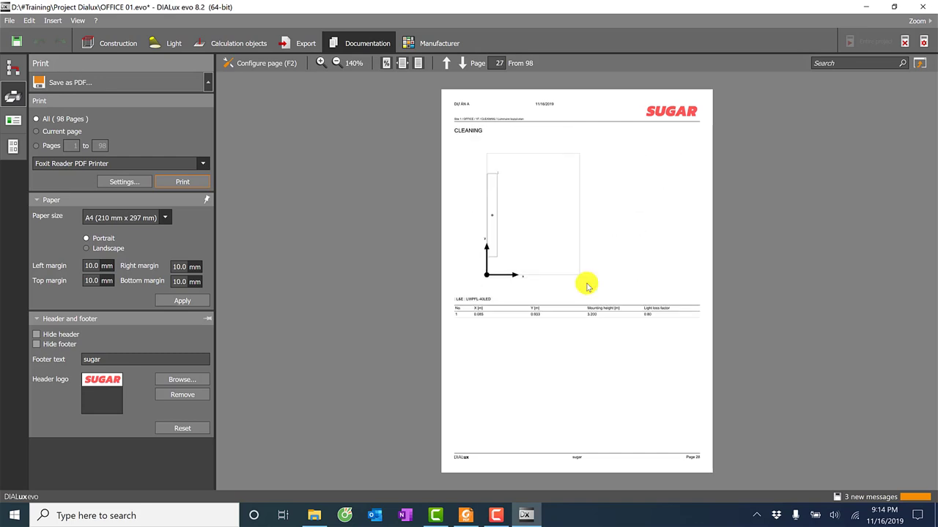
scroll(587, 286, "down", 2)
scroll(586, 286, "down", 2)
scroll(587, 286, "down", 1)
scroll(587, 286, "down", 1)
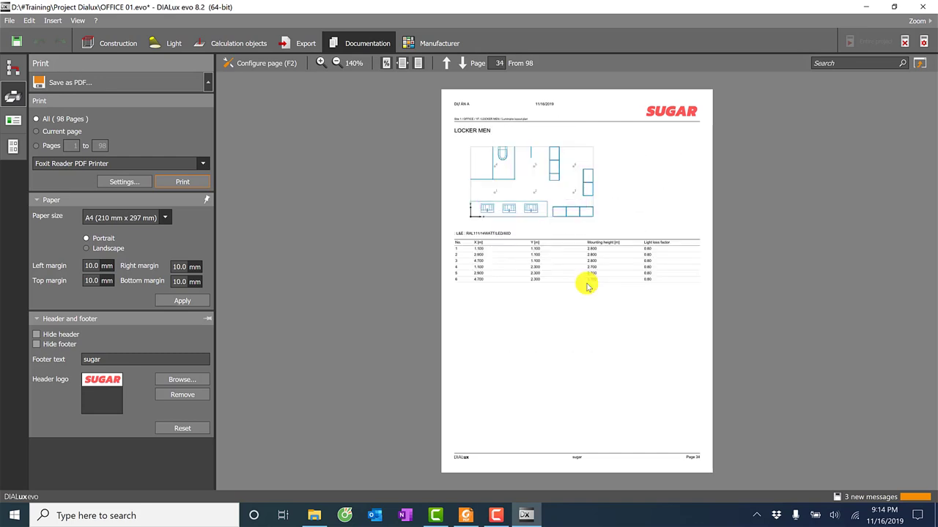
scroll(587, 286, "down", 1)
scroll(588, 286, "down", 2)
scroll(588, 288, "down", 1)
scroll(589, 289, "down", 1)
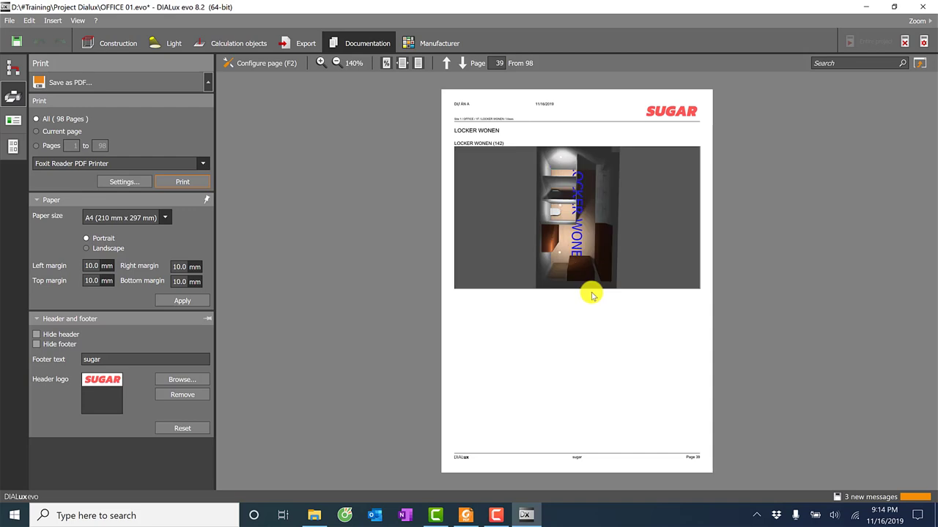
scroll(592, 292, "down", 1)
scroll(592, 291, "up", 1)
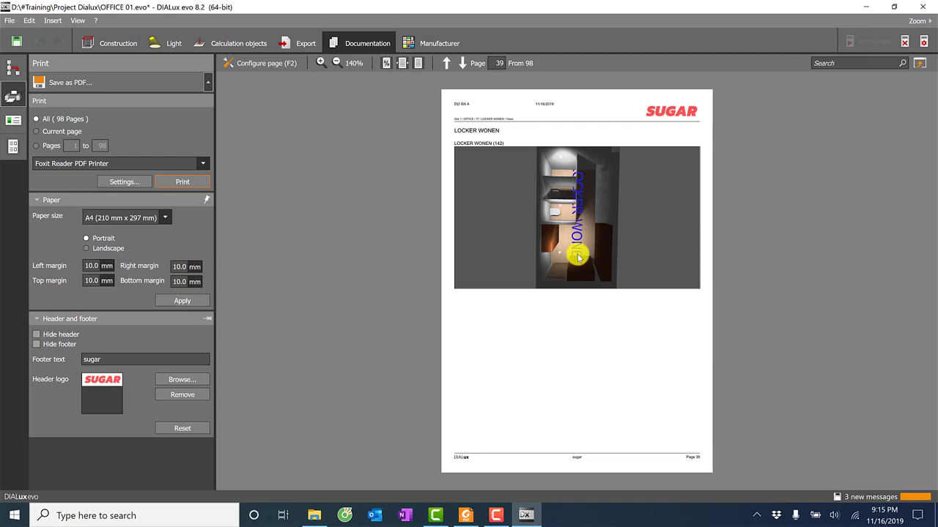
Scroll back and forth to settle on the LOCKER WONEN pages around page 38.
scroll(578, 257, "down", 1)
scroll(553, 304, "down", 1)
scroll(546, 312, "down", 1)
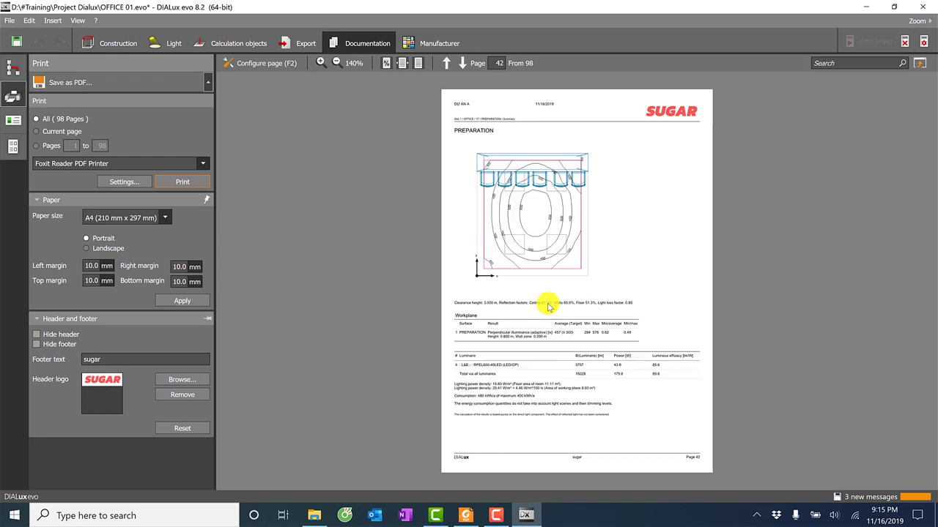
scroll(543, 292, "down", 1)
scroll(541, 290, "down", 1)
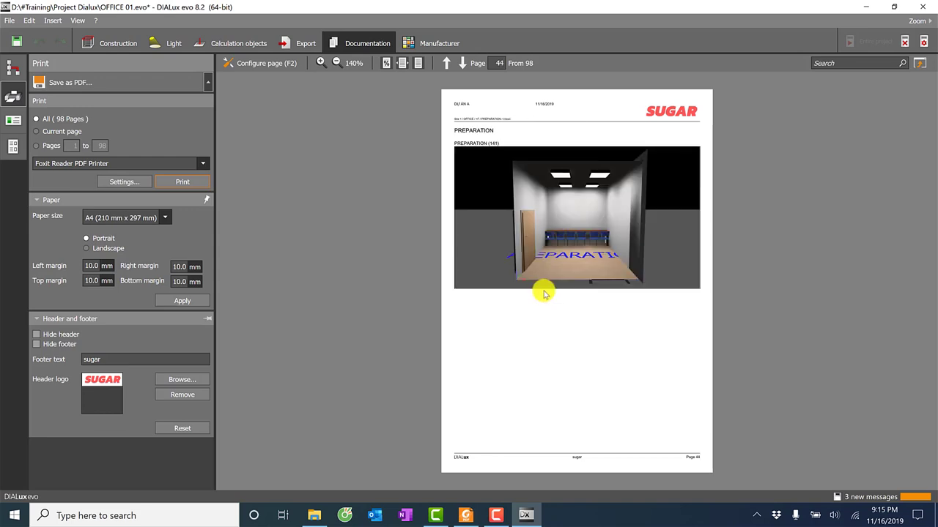
scroll(545, 293, "up", 1)
scroll(545, 293, "up", 1)
scroll(545, 292, "up", 2)
scroll(545, 291, "up", 1)
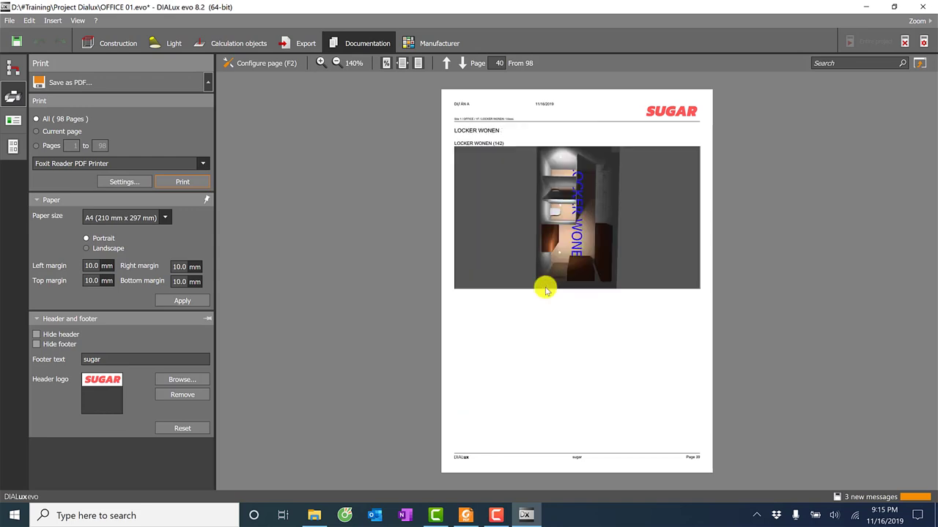
scroll(546, 290, "up", 1)
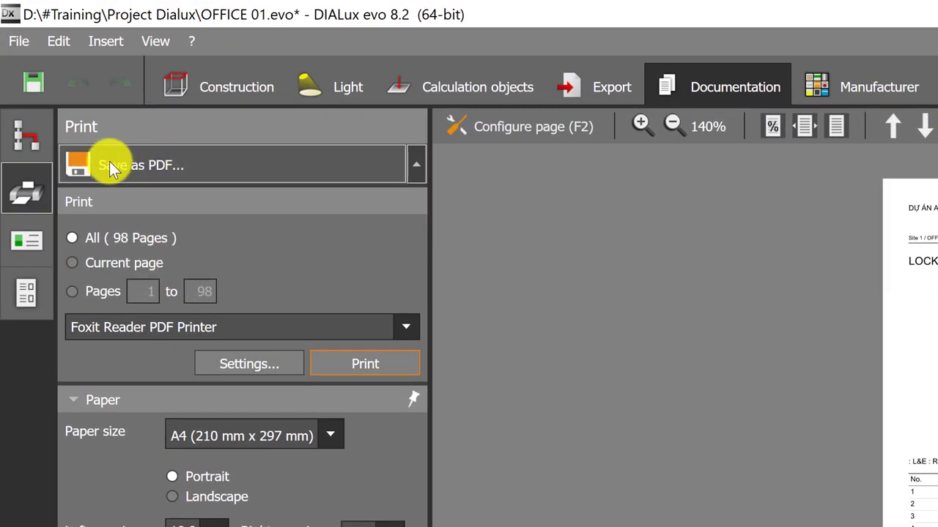
left_click(162, 327)
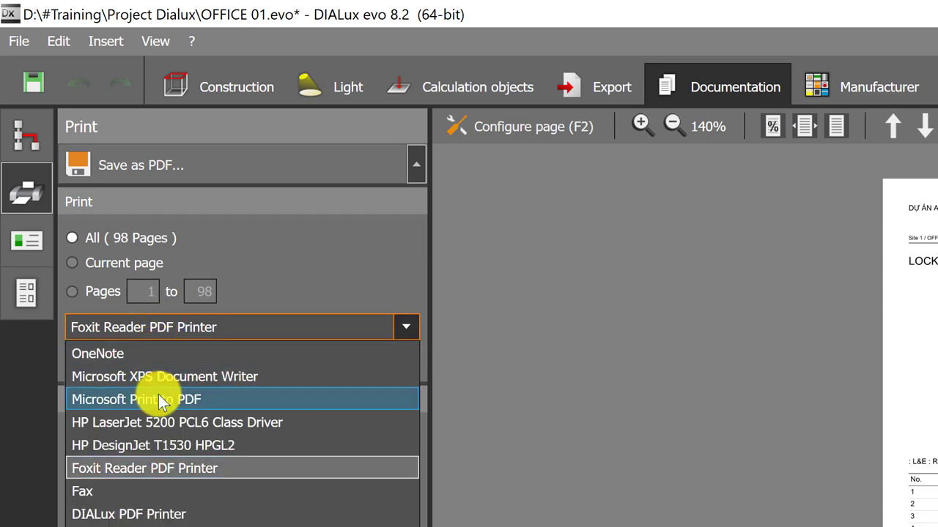
left_click(186, 330)
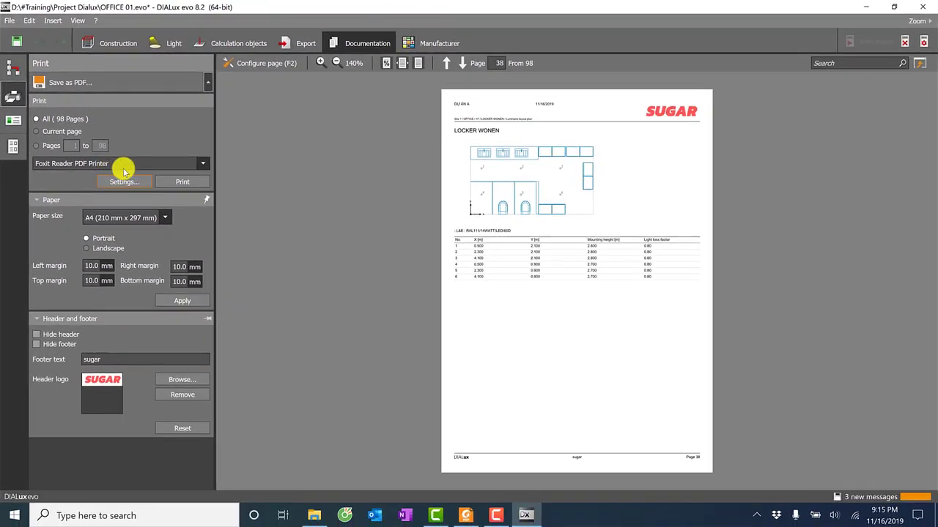
Open the report as DỰ ÁN A 1.pdf in Foxit Reader, scroll to page 15, then minimize Foxit.
left_click(920, 64)
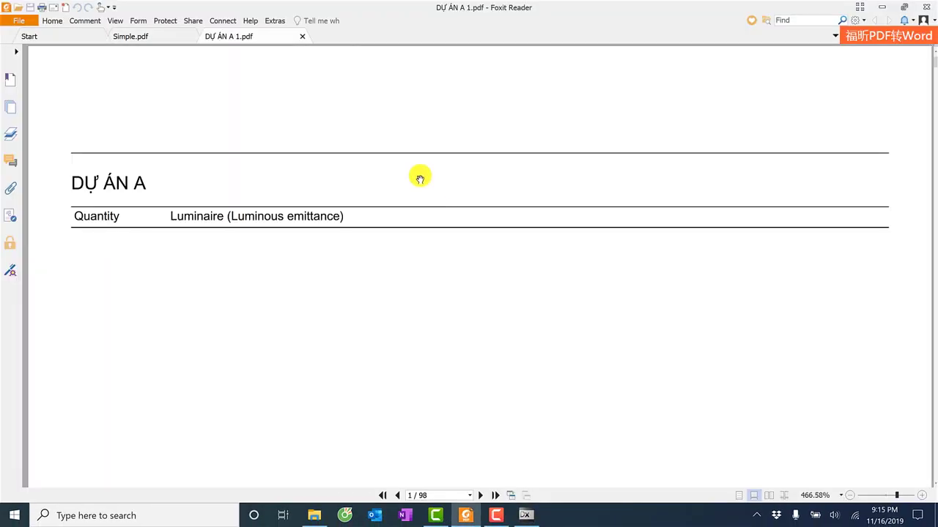
scroll(427, 233, "down", 1)
scroll(428, 231, "down", 3)
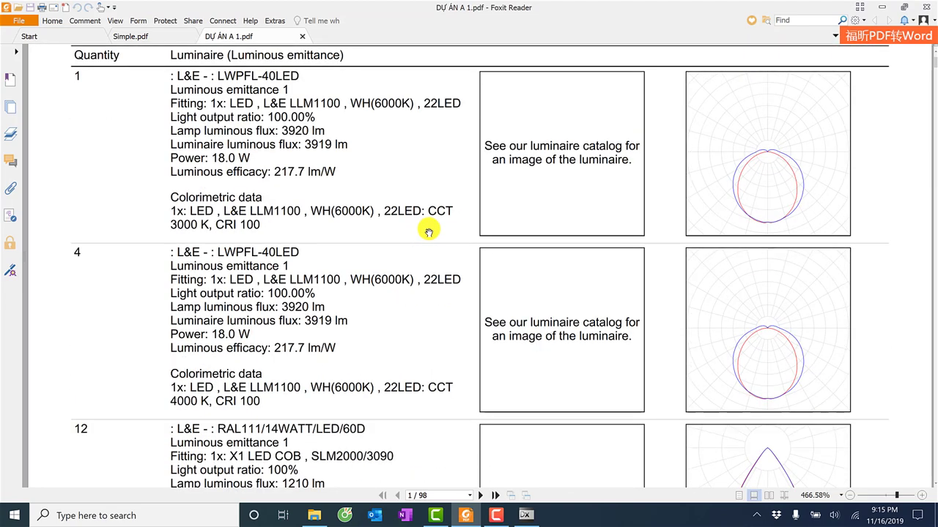
scroll(429, 231, "down", 1)
scroll(932, 73, "down", 1)
scroll(932, 95, "down", 2)
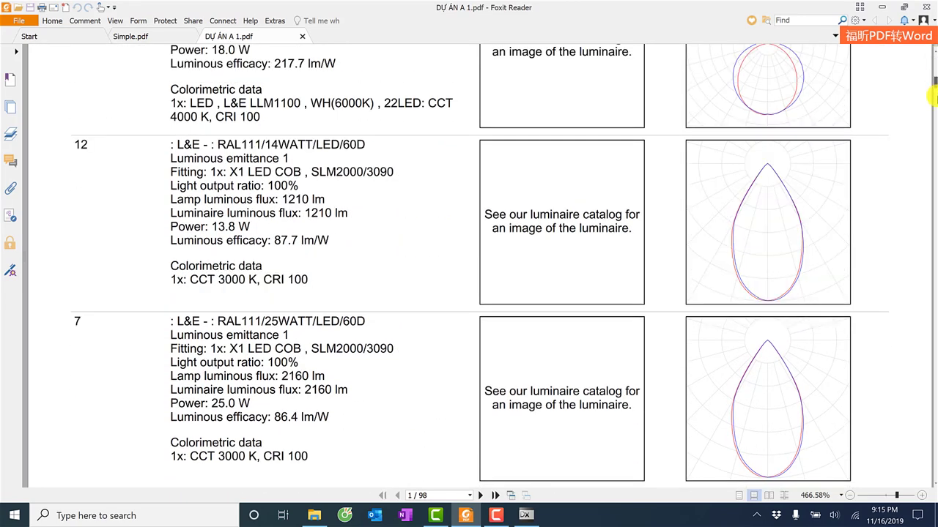
left_click_drag(932, 96, 934, 110)
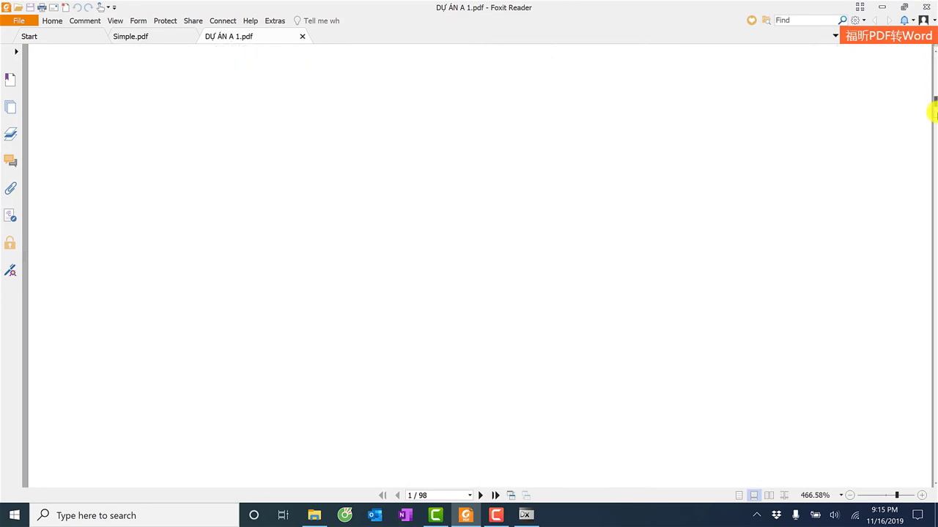
left_click(882, 6)
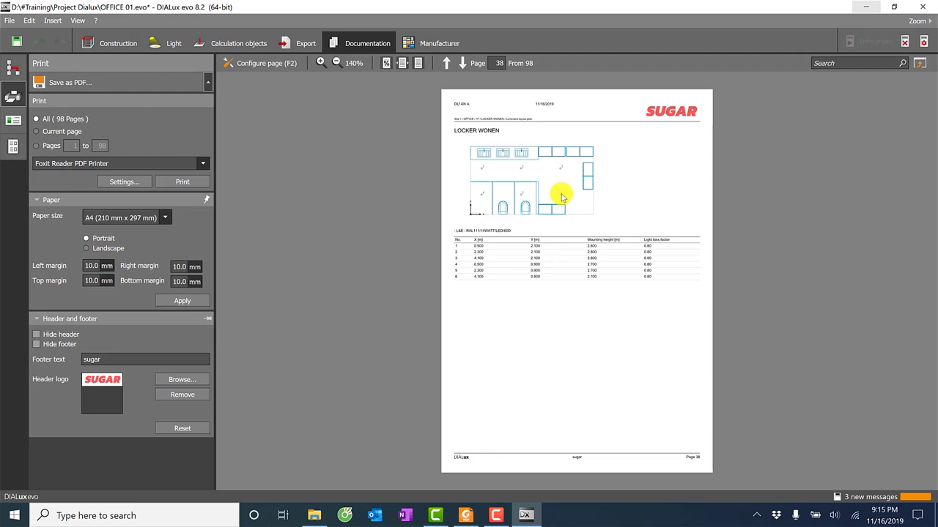
Scroll the preview to page 40, then switch to the Export workspace's five saved views.
scroll(562, 197, "down", 1)
scroll(563, 199, "down", 1)
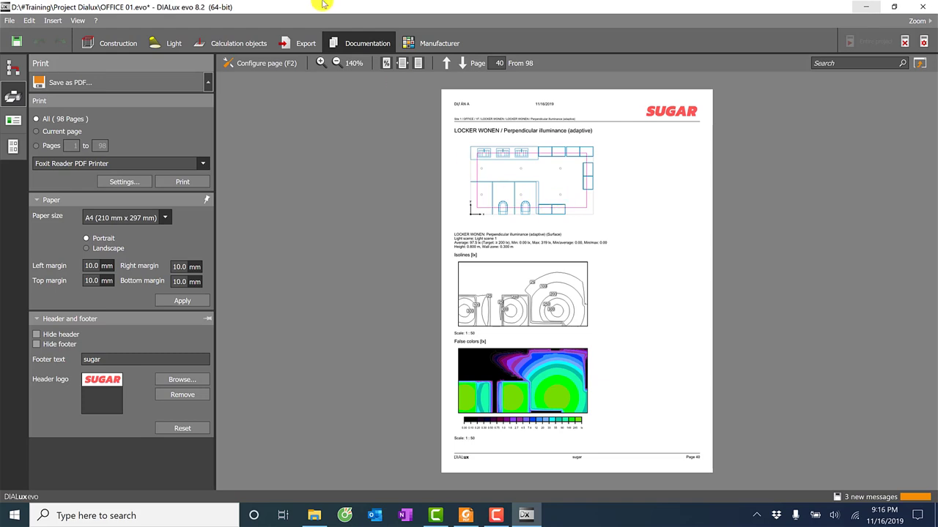
left_click(300, 44)
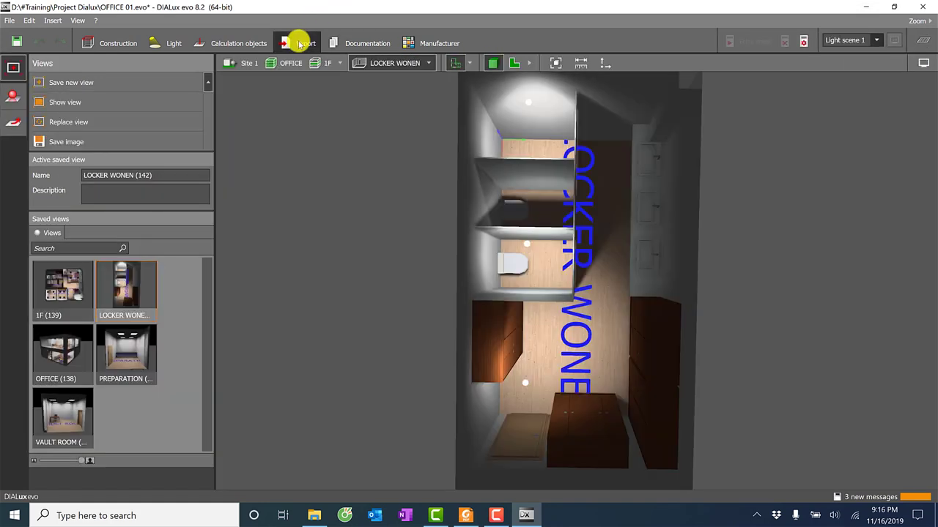
Switch back to the Documentation Print panel showing the CANTEEN summary page.
left_click(341, 44)
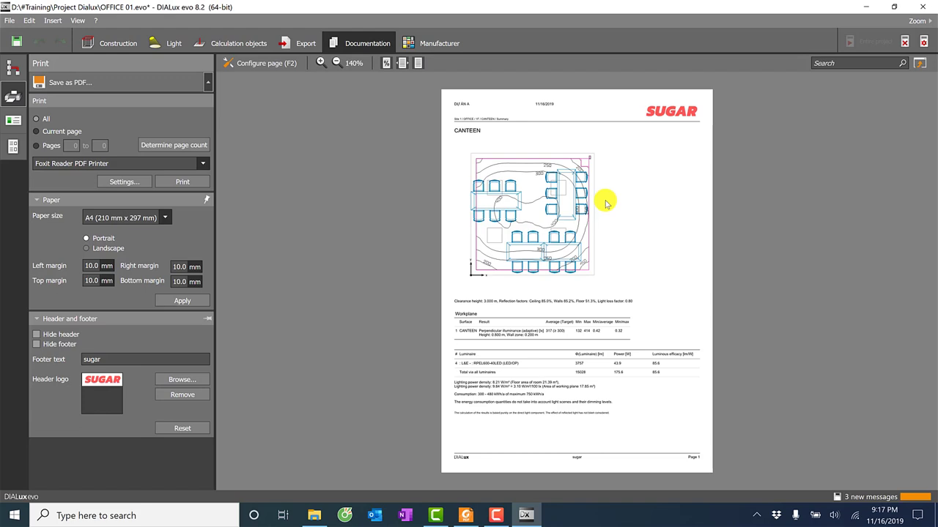
Open Project information, then the Configure templates panel showing Default as the active template.
left_click(11, 121)
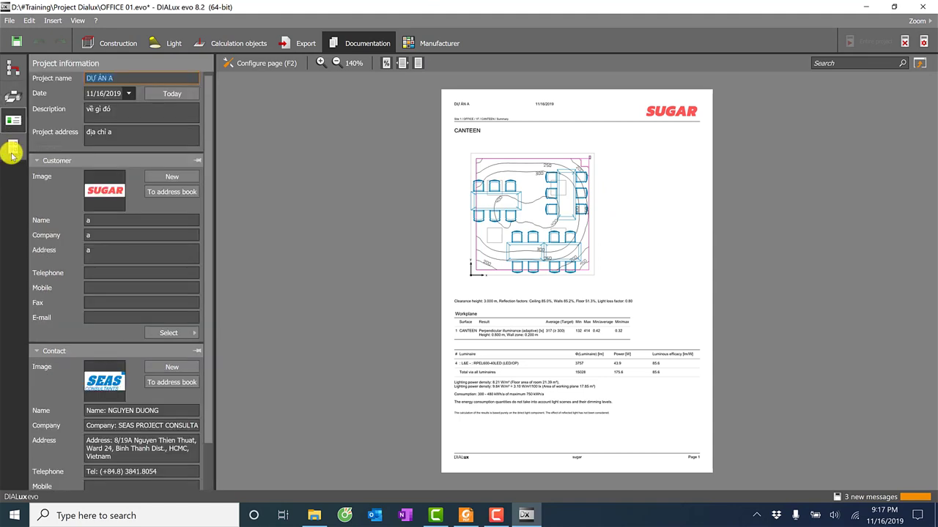
left_click(11, 152)
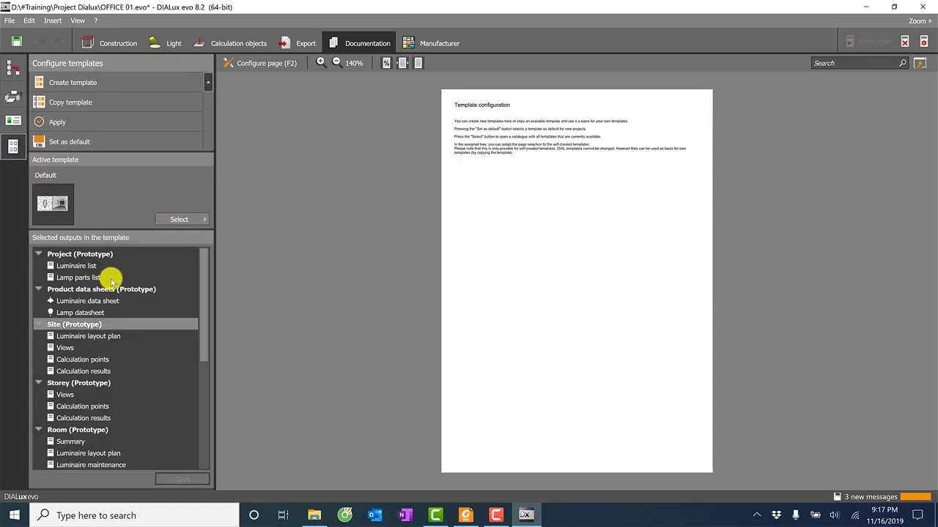
scroll(117, 315, "down", 5)
scroll(117, 308, "up", 3)
scroll(125, 325, "up", 1)
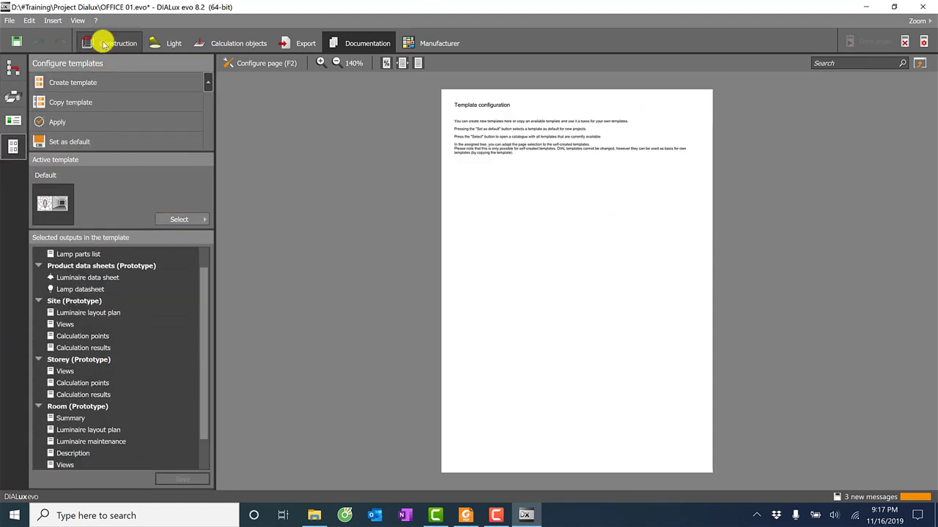
Cycle through the Construction, Calculation objects and Export workspaces, then back to Documentation.
left_click(104, 45)
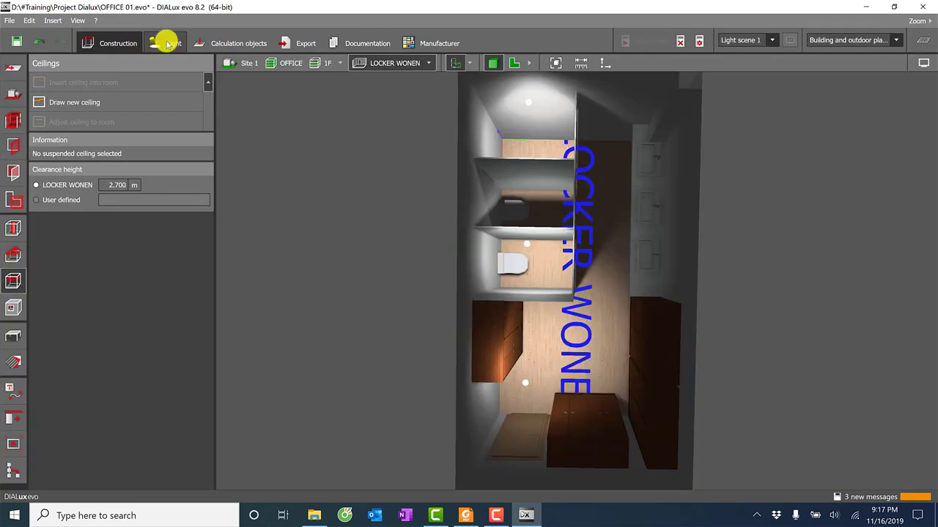
left_click(235, 43)
left_click(296, 43)
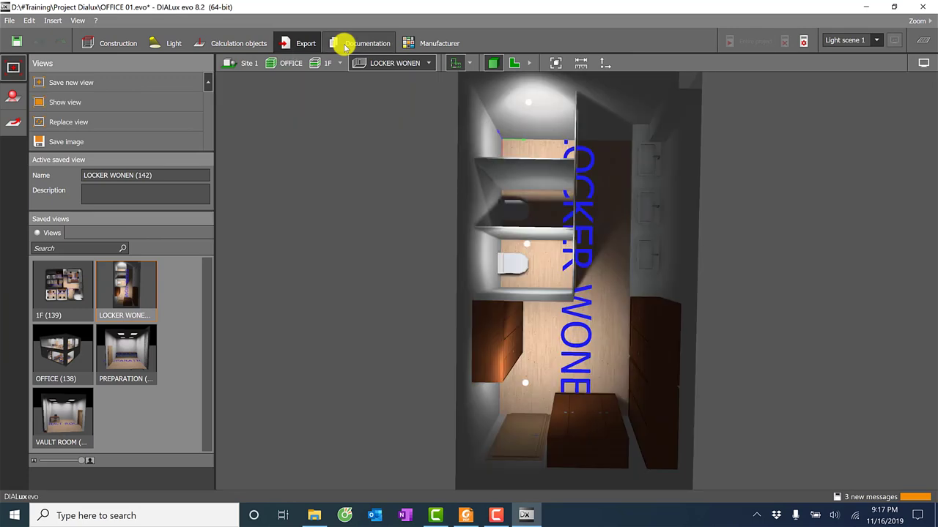
left_click(362, 43)
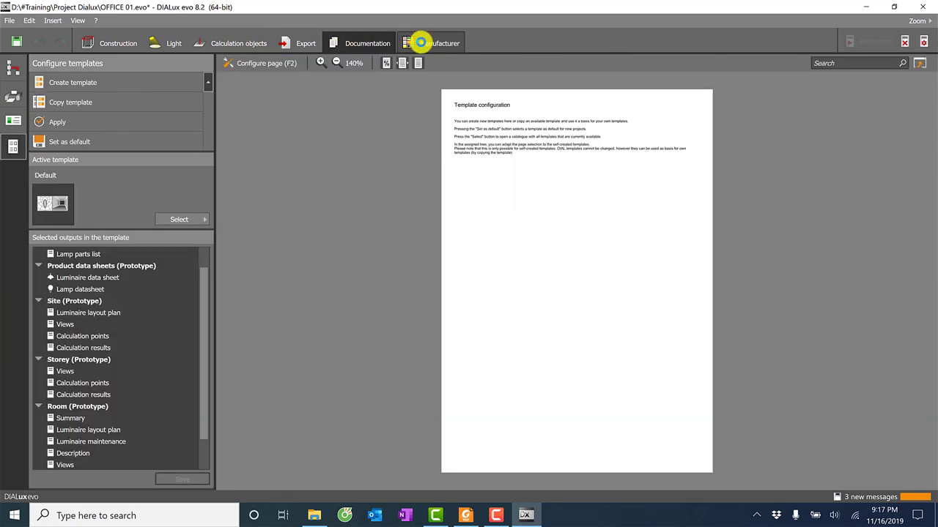